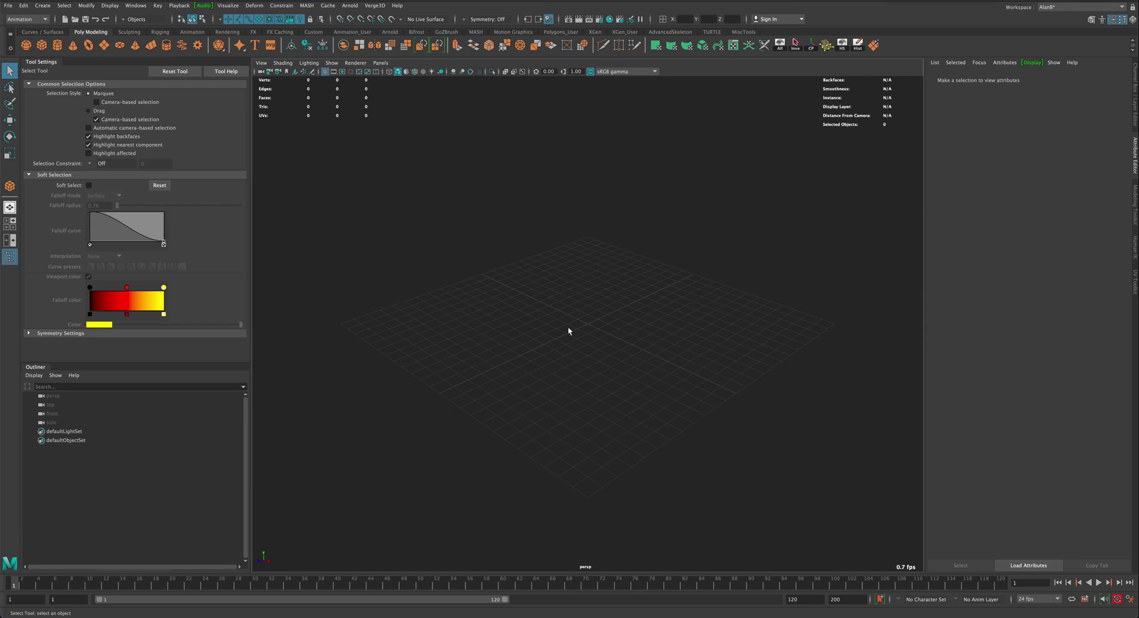
- Draw a polygon cube, pCube1, near the centre of the grid
mouse_move(501, 350)
left_mouse_down("alt")
mouse_move(488, 338)
mouse_move(517, 338)
mouse_move(490, 343)
mouse_move(504, 341)
left_mouse_up("alt")
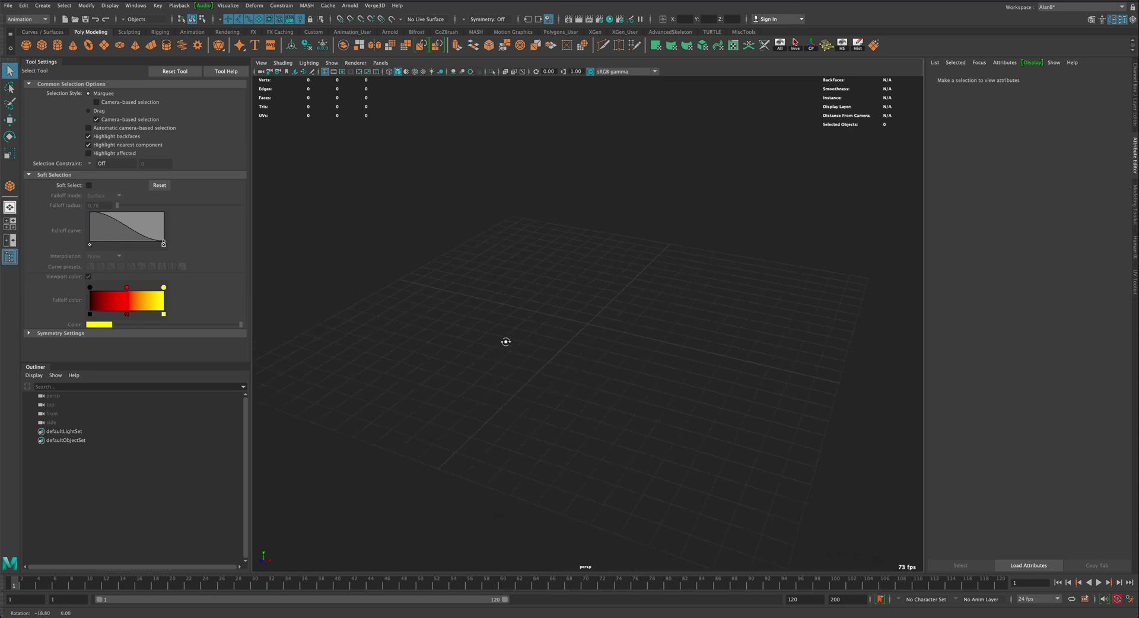
left_click(42, 46)
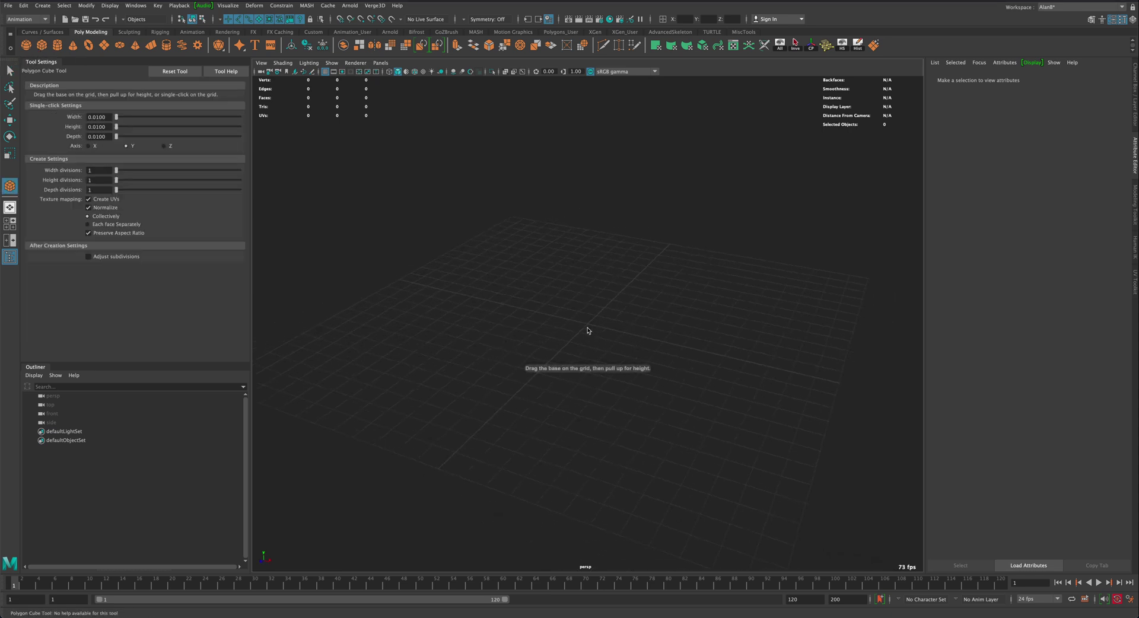
left_click_drag(589, 331, 600, 359)
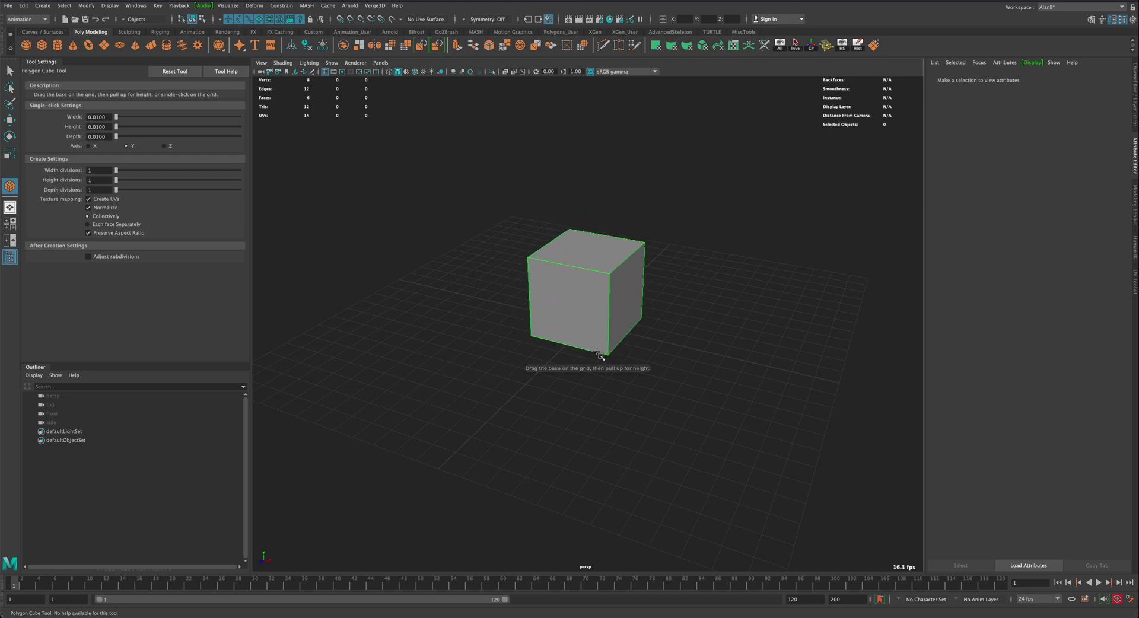
key("q")
- Set the animation end frame to 24, then return to frame 1
left_click_drag(521, 389, 503, 372, "alt")
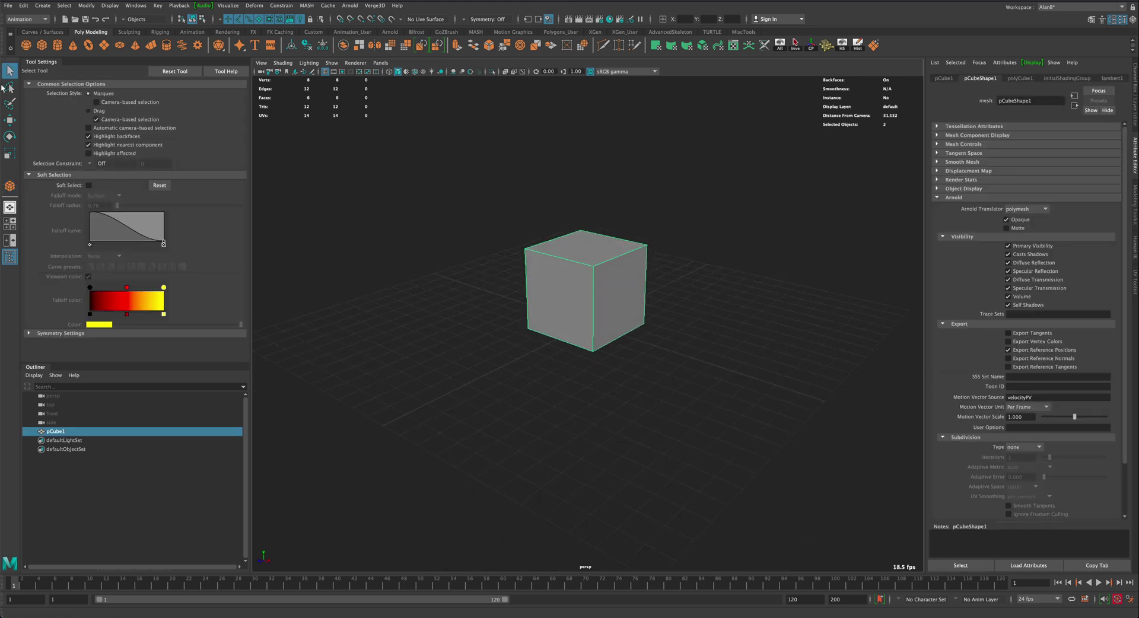
middle_click_drag(503, 371, 494, 380, "alt")
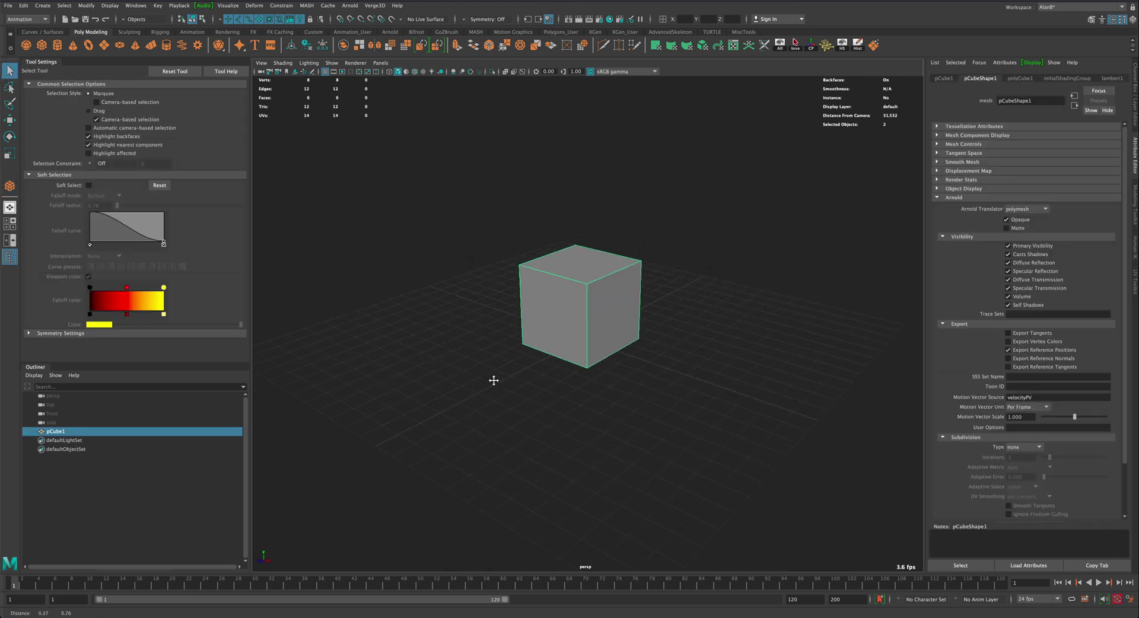
left_click(843, 600)
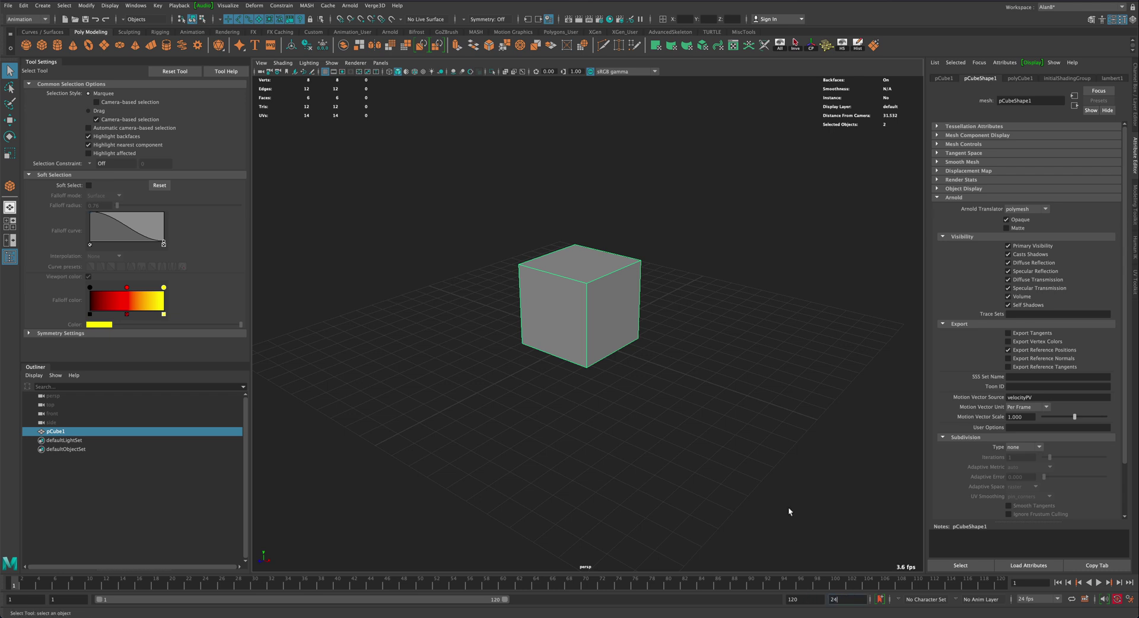
key("Return")
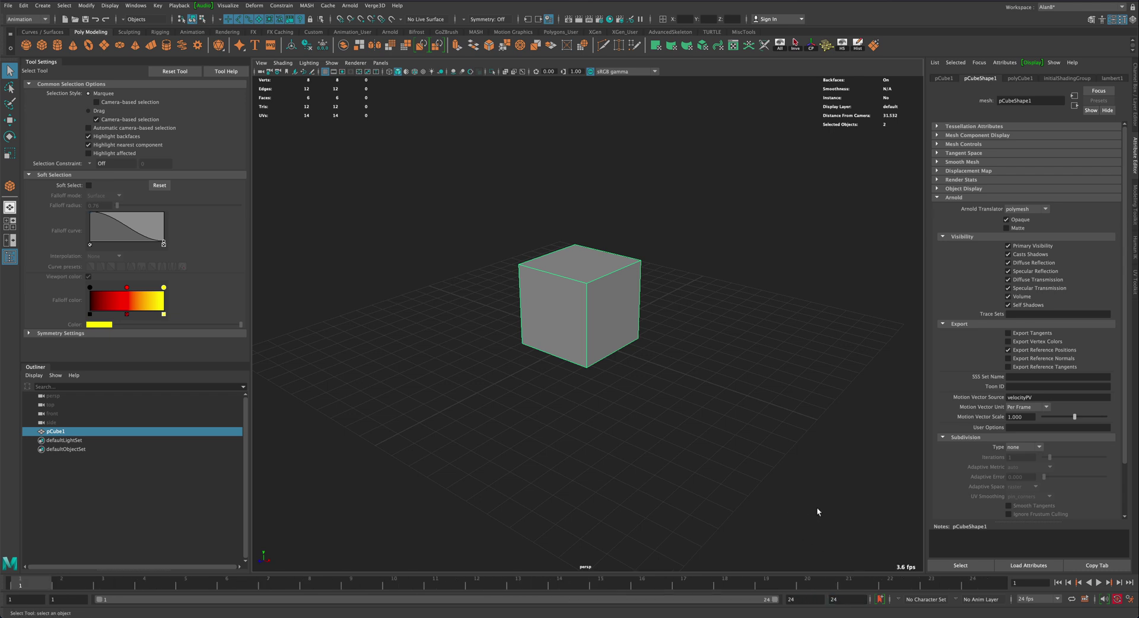
left_click(1130, 584)
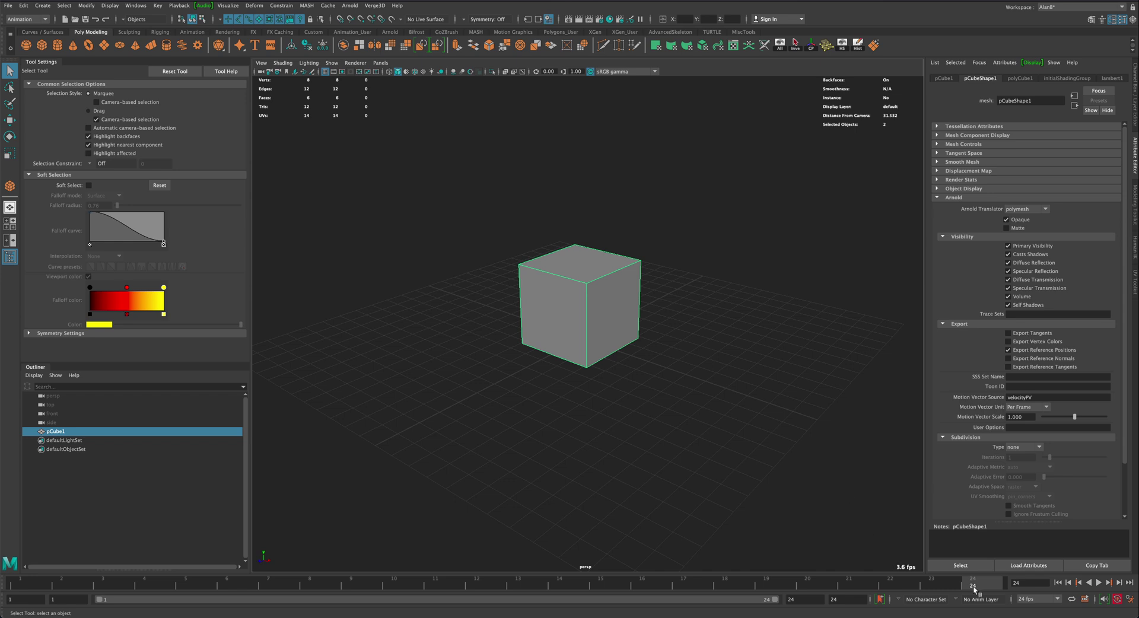
left_click_drag(985, 588, 37, 587)
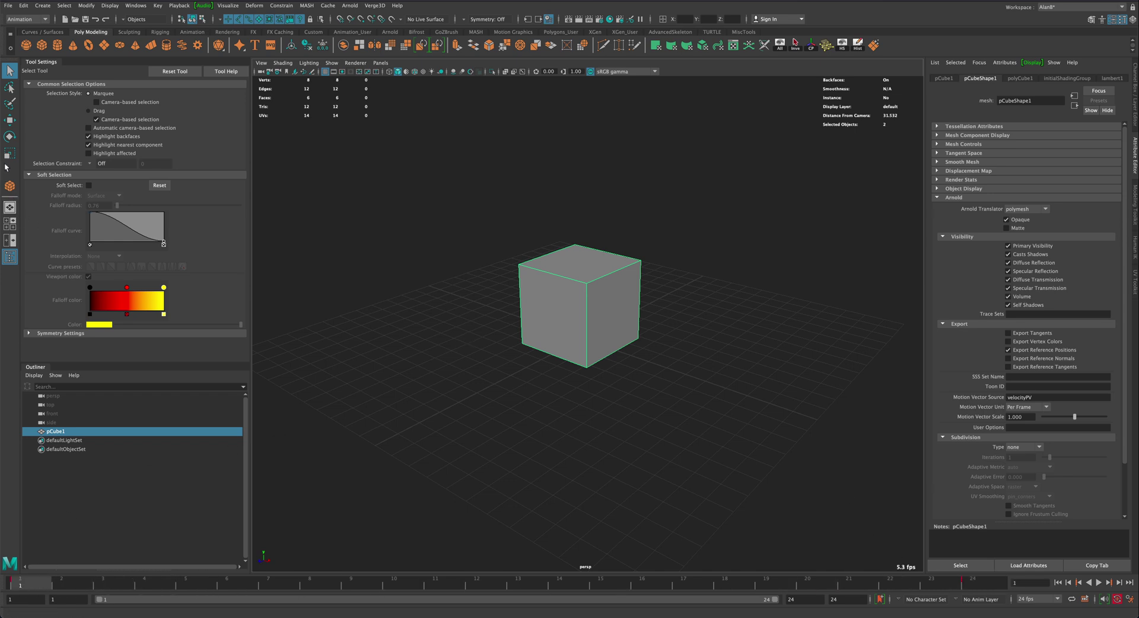
- Key the cube small at frame 1 and scaled up to about 1.86 at frame 24
key("r")
left_click_drag(580, 303, 534, 334)
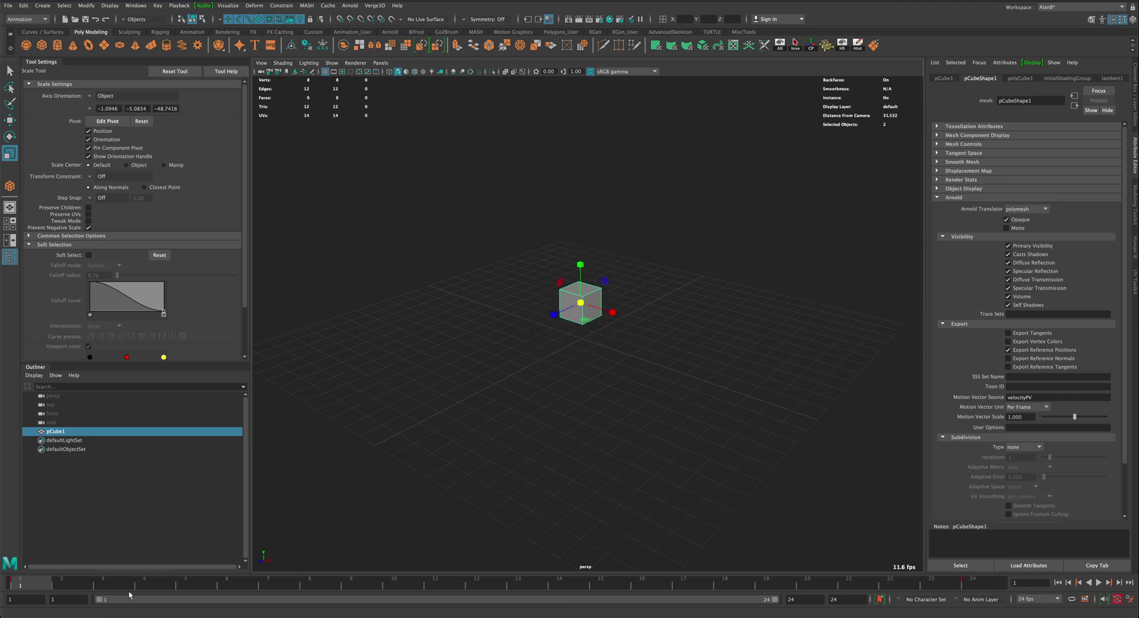
left_click(987, 584)
left_click_drag(582, 304, 644, 254)
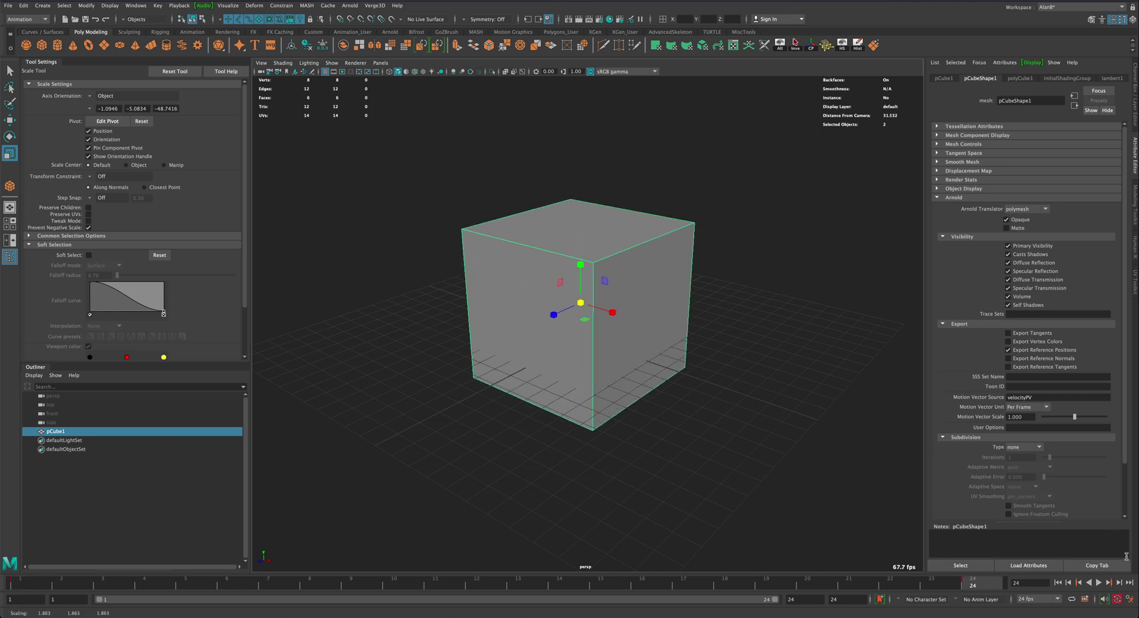
- Play the growth animation forwards, backwards, then forwards again, stopping at frame 24
left_click(1099, 583)
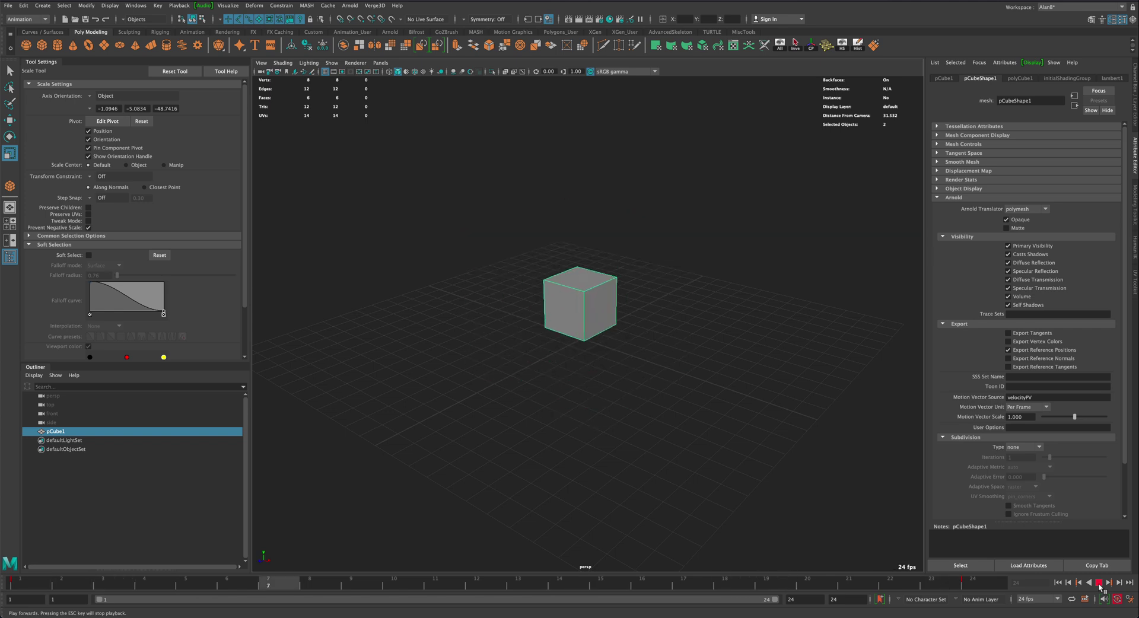
left_click(1099, 584)
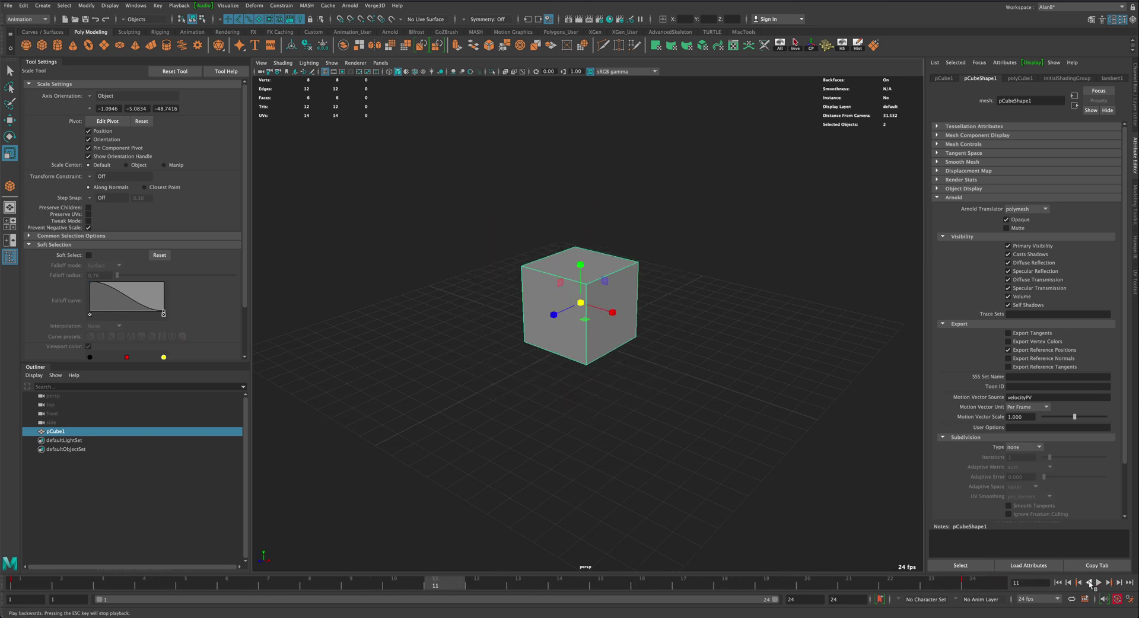
left_click(1090, 584)
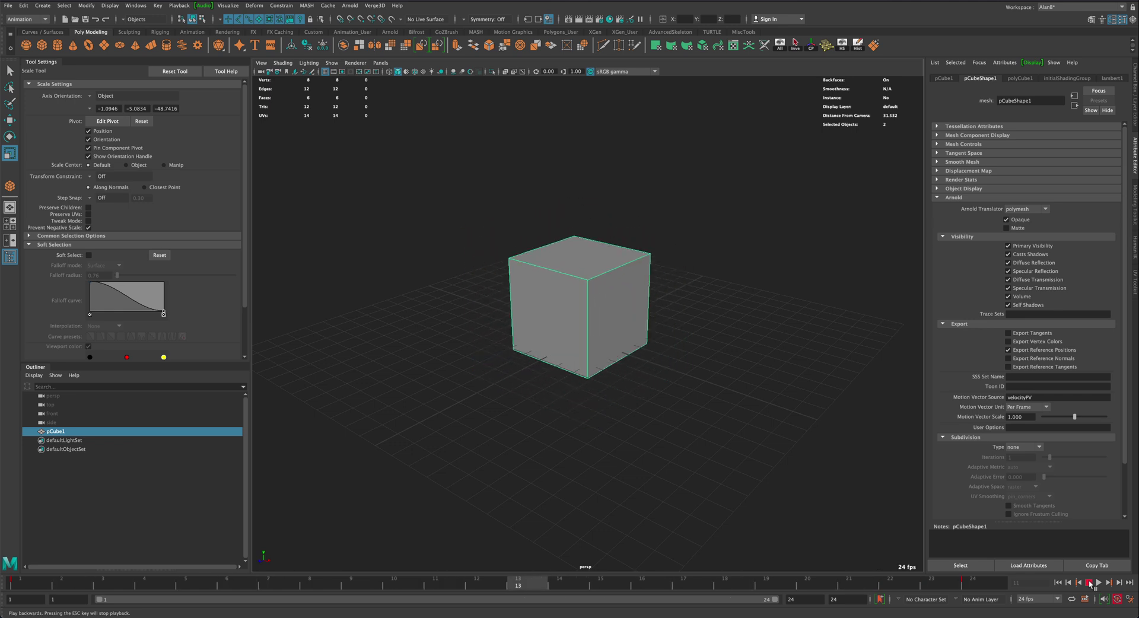
left_click(1091, 583)
left_click(1099, 583)
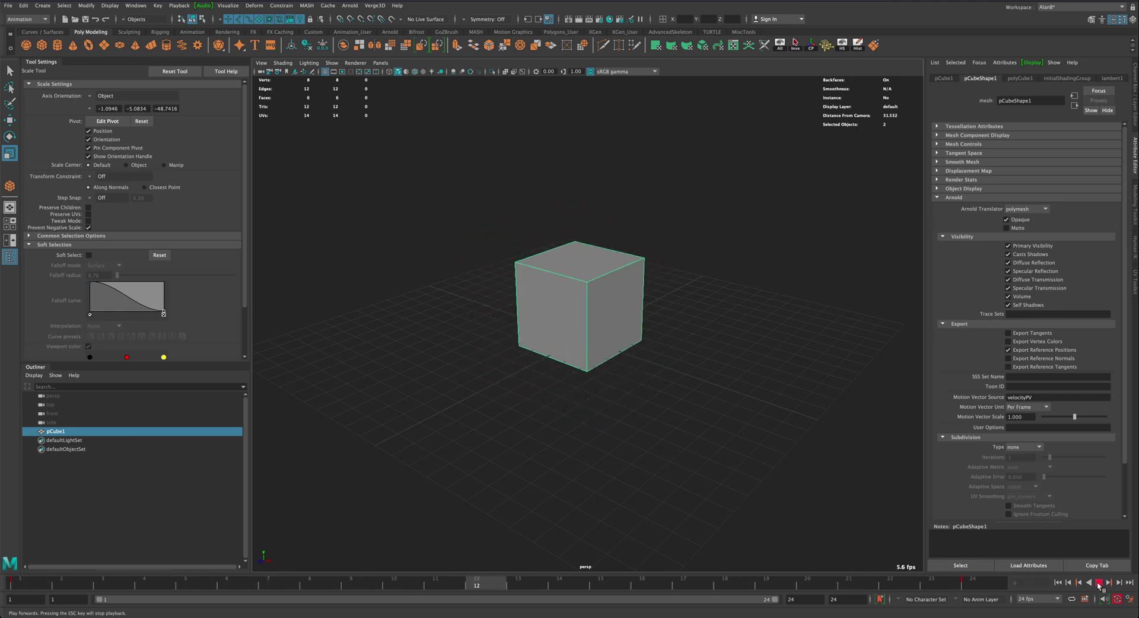
left_click(1099, 583)
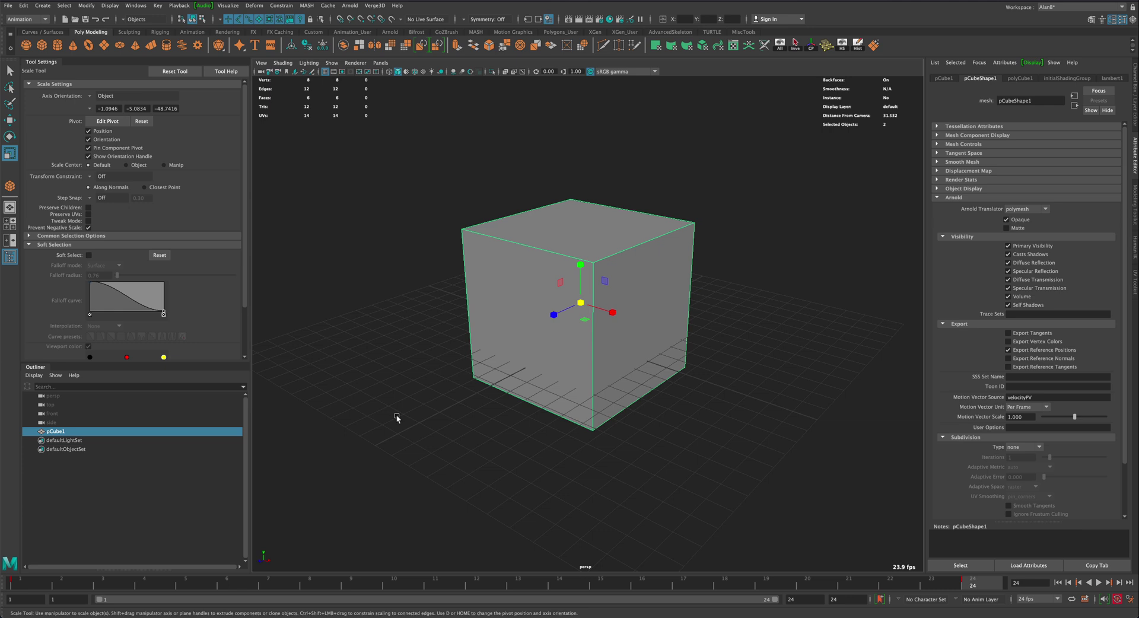
- Select only the cube at frame 1 and bake its animation with Key > Bake Simulation
left_click(9, 70)
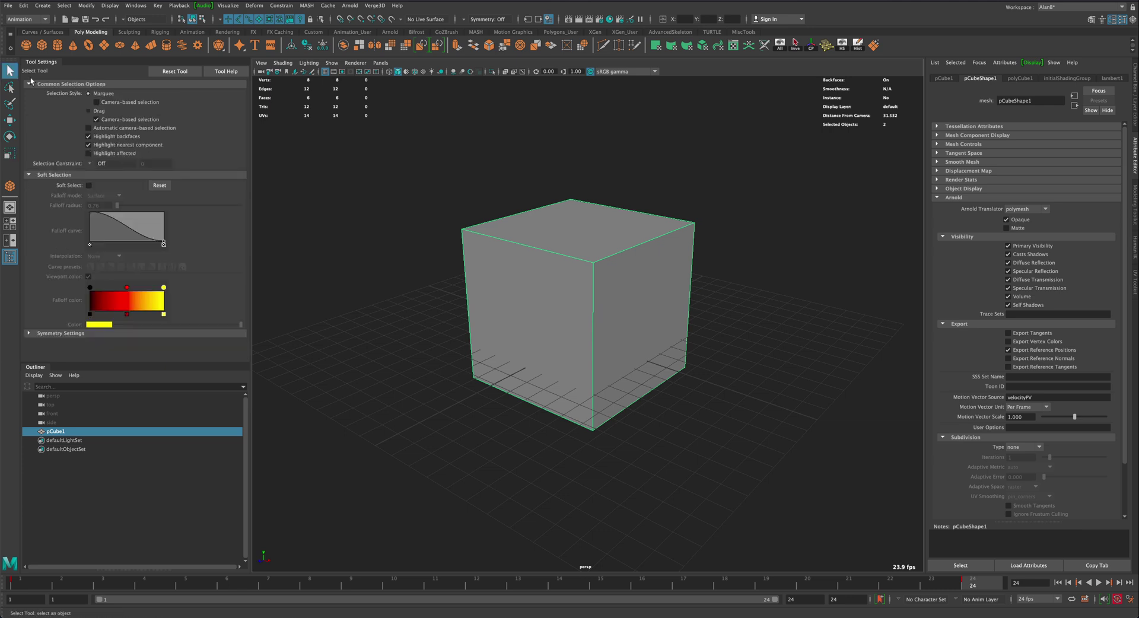
left_click(37, 580)
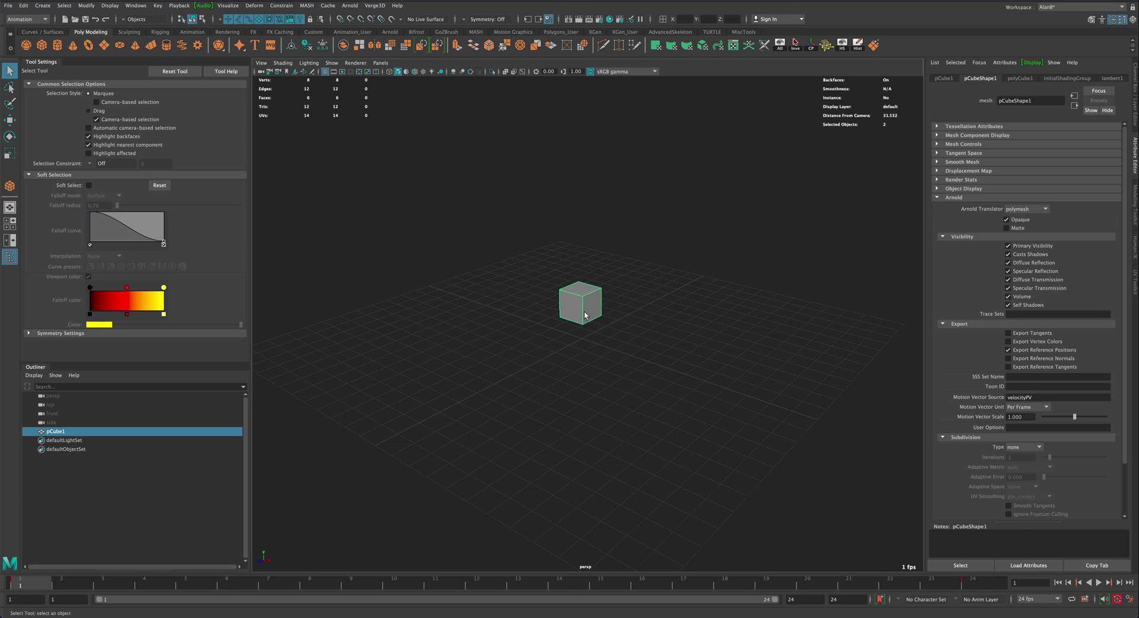
left_click(588, 310)
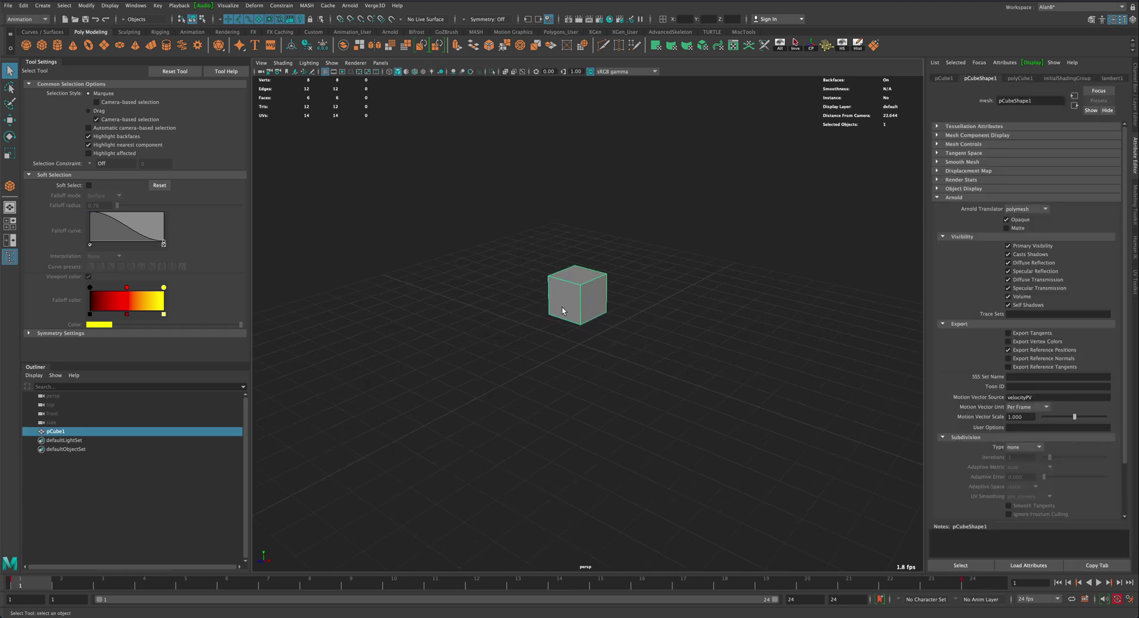
left_click(158, 6)
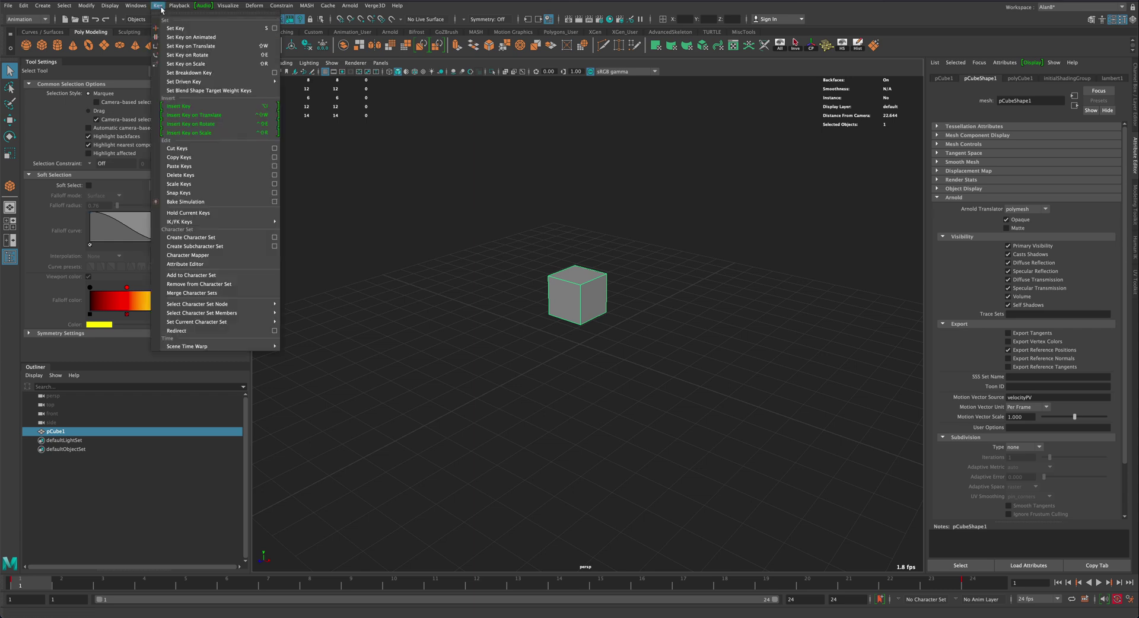
left_click(195, 202)
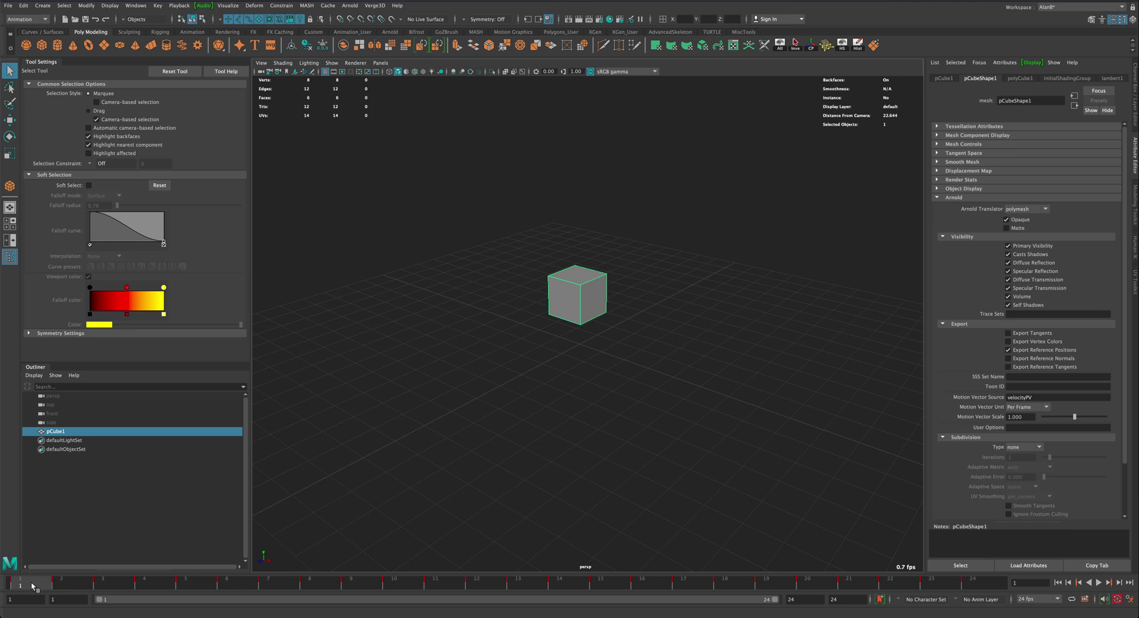
- Scrub through the baked keys and bring the view closer to the cube
mouse_move(33, 586)
left_mouse_down()
mouse_move(1012, 590)
mouse_move(21, 590)
left_mouse_up()
left_click_drag(660, 441, 657, 448, "alt")
scroll(692, 439, "up", 3)
mouse_move(671, 404)
left_mouse_down("alt")
mouse_move(657, 420)
mouse_move(583, 409)
mouse_move(670, 409)
mouse_move(655, 411)
left_mouse_up("alt")
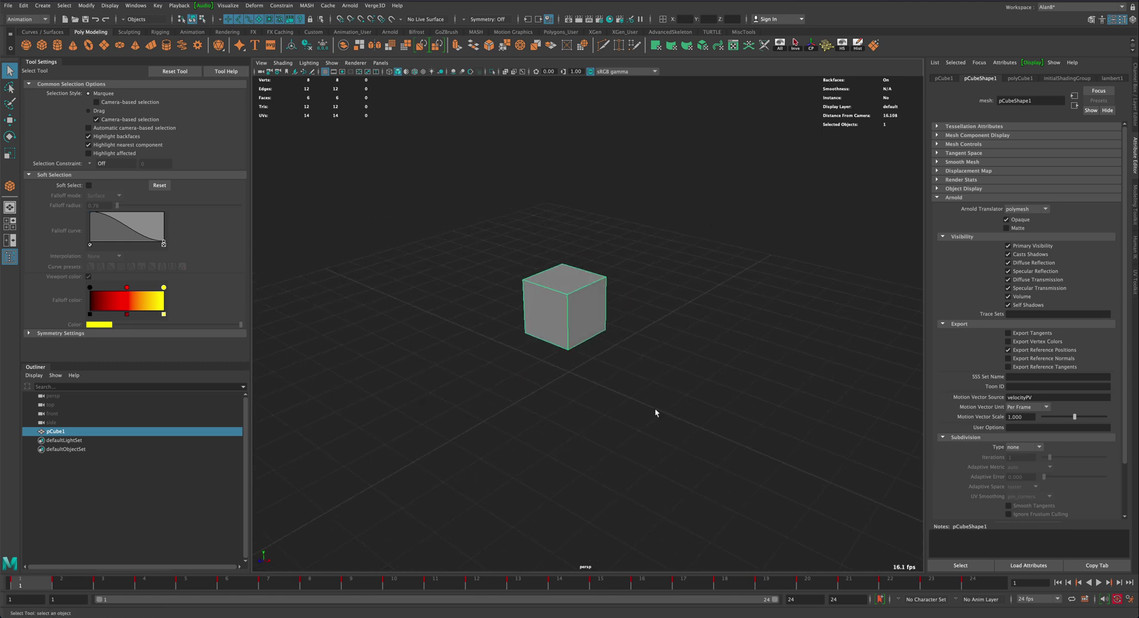
- Open the Graph Editor and marquee-select every key on pCube1's baked curves
left_click_drag(657, 480, 650, 471, "alt")
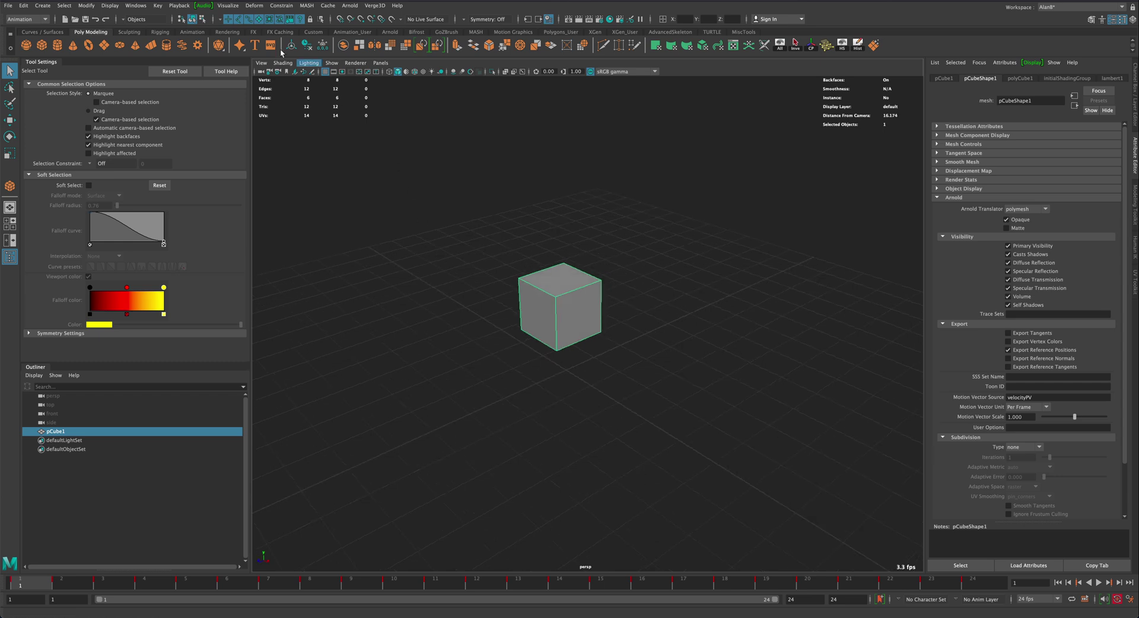
left_click(142, 10)
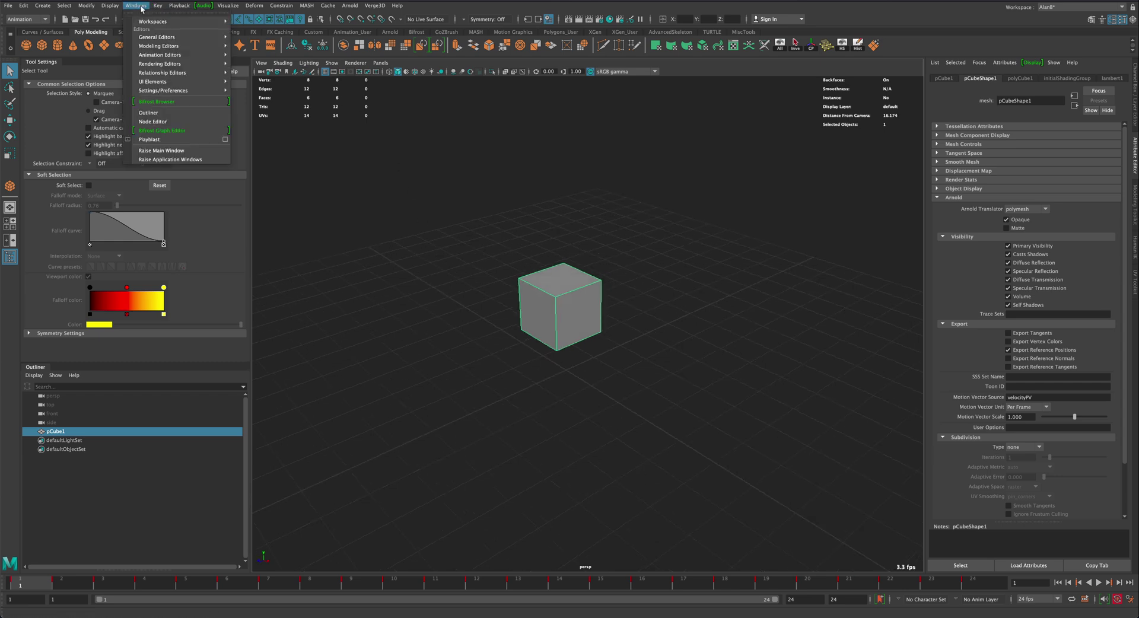
mouse_move(171, 55)
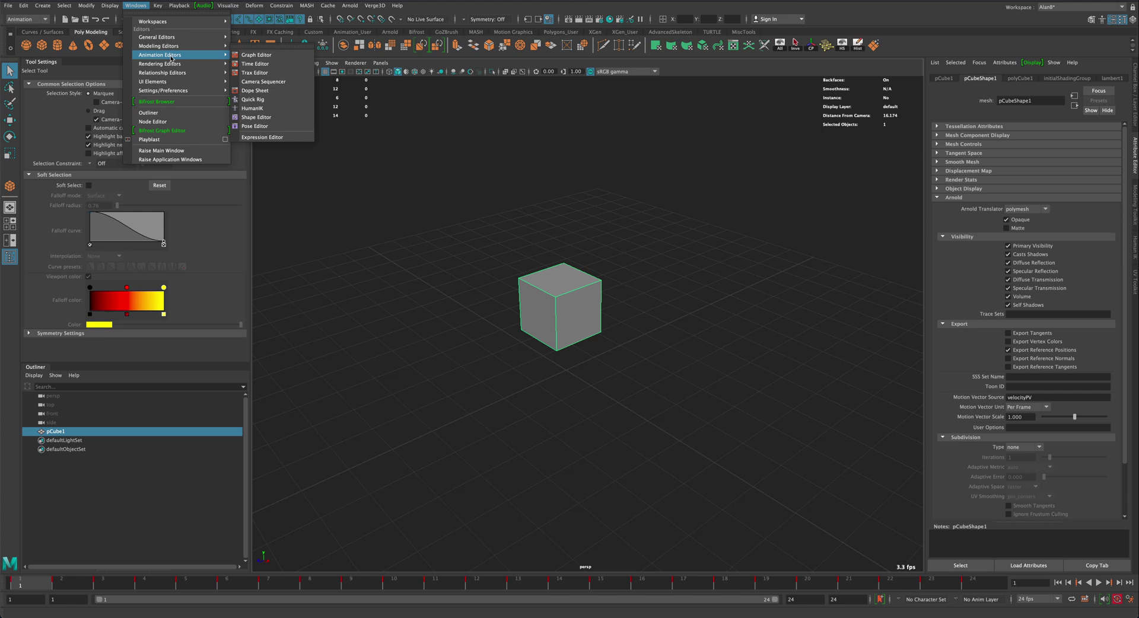
left_click(269, 57)
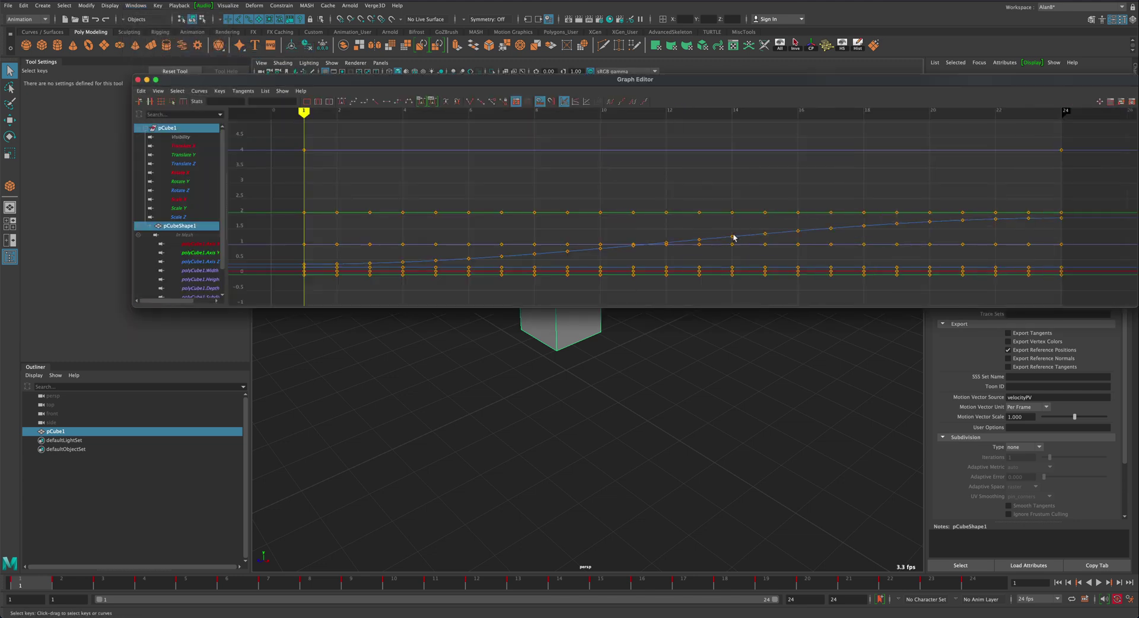
right_click_drag(673, 242, 575, 252, "alt")
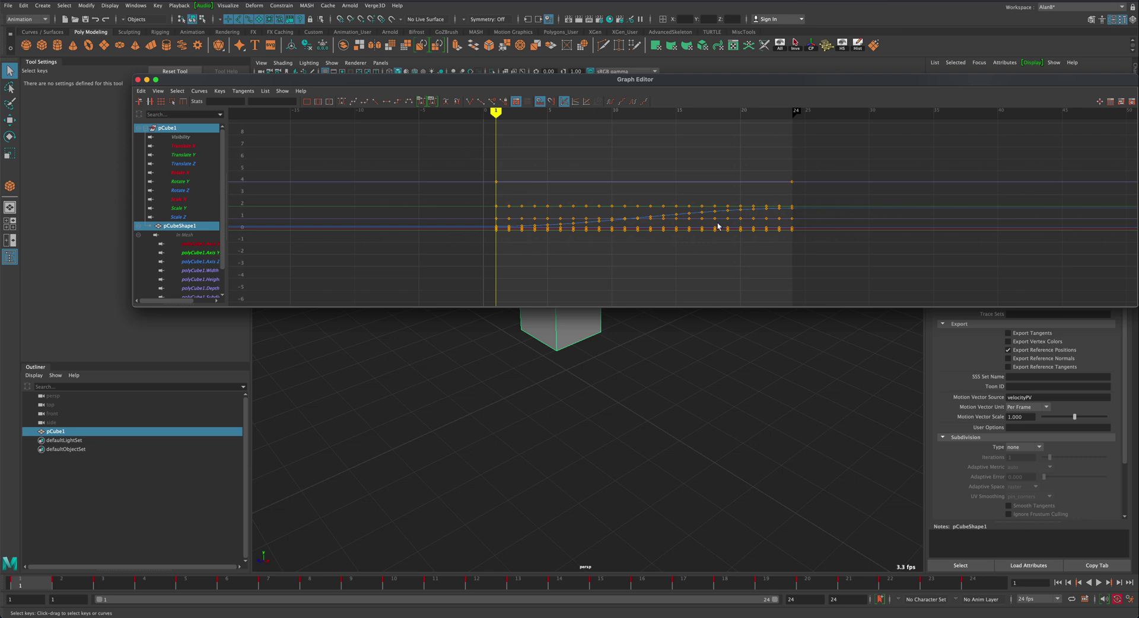
left_click_drag(456, 154, 838, 278)
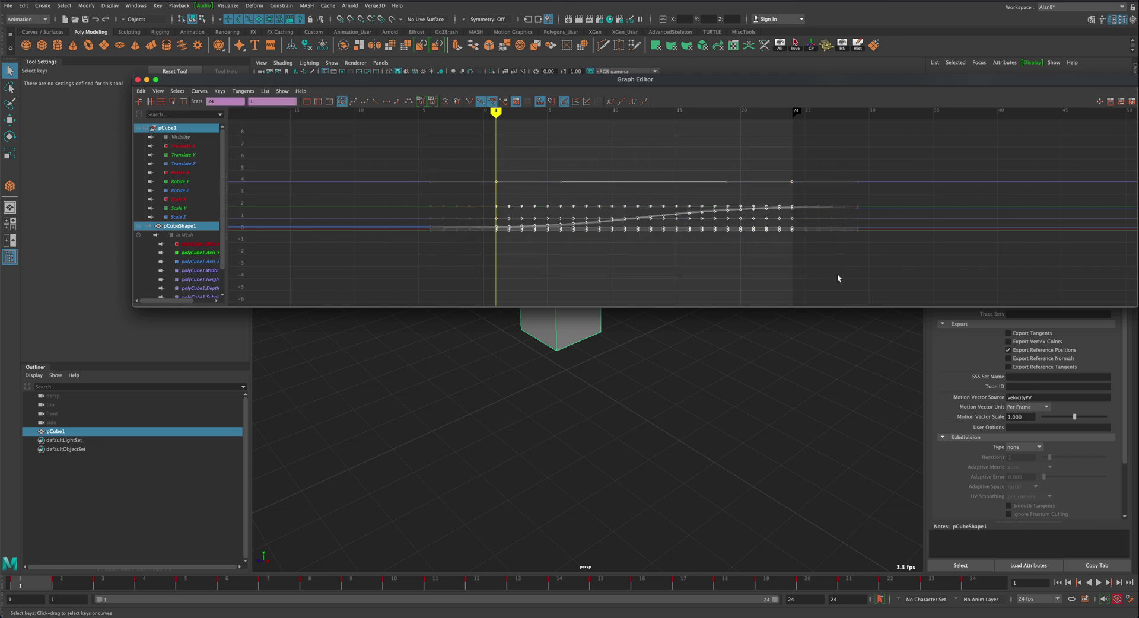
- Scale the selected keys to a time scale of about -1, mirroring the curves
left_click(10, 154)
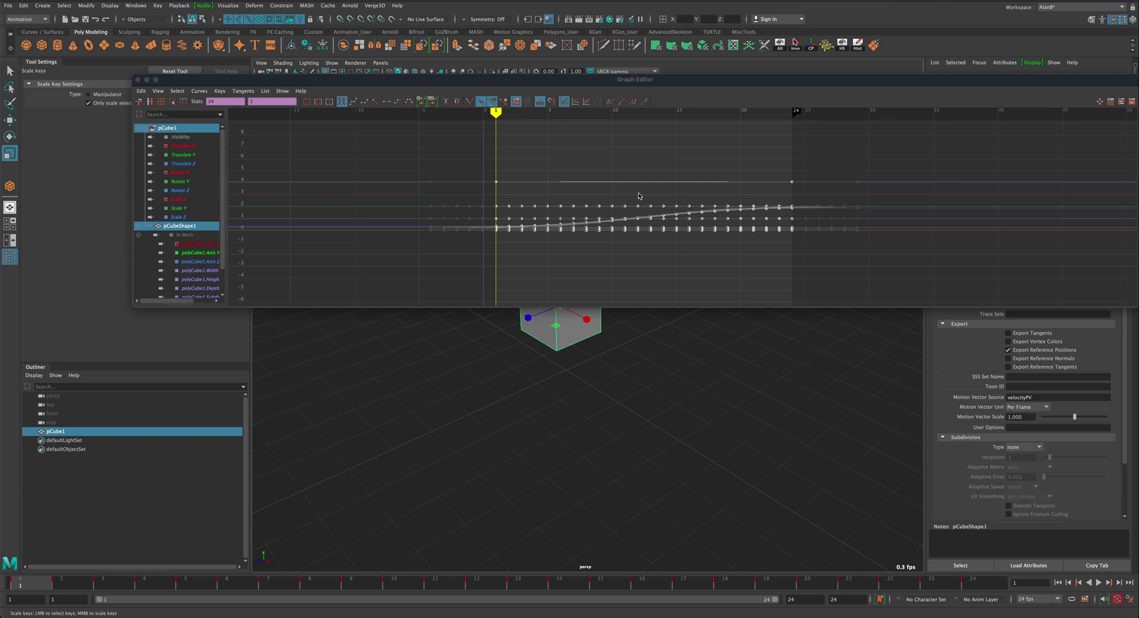
middle_click_drag(639, 196, 594, 200)
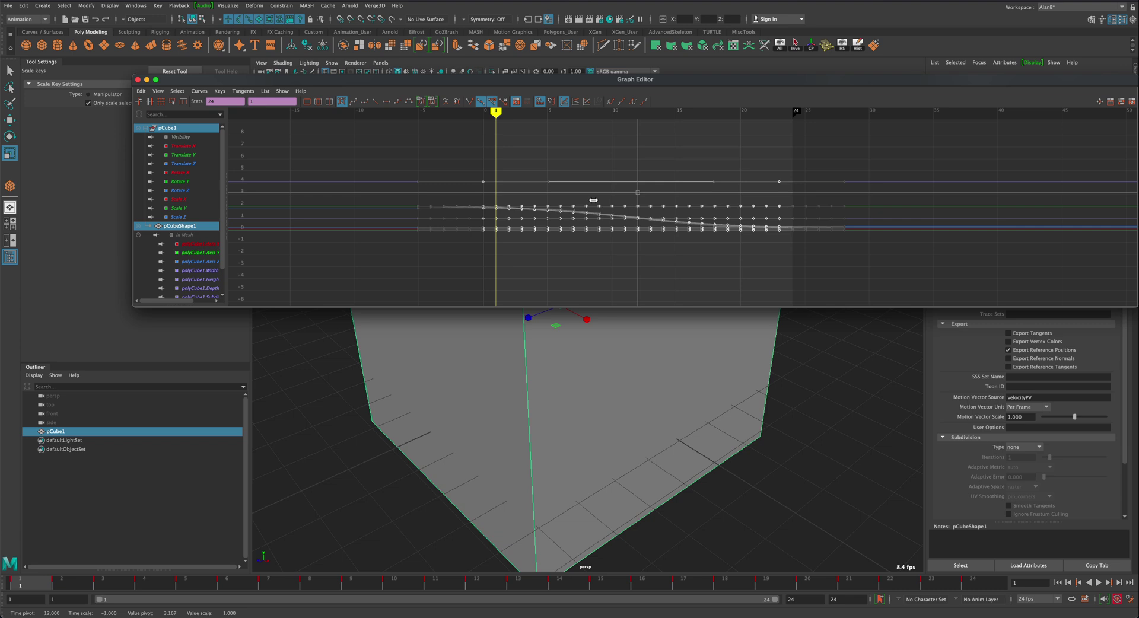
middle_click_drag(593, 200, 594, 202)
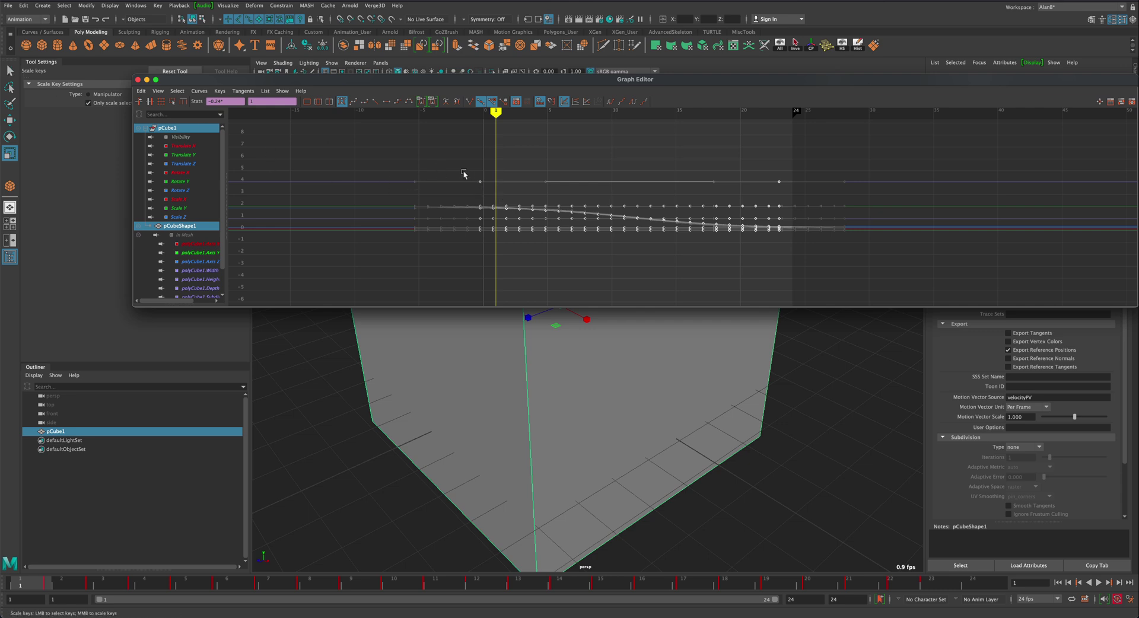
left_click(9, 120)
- Shift all the flipped keys one frame later and play the animation
left_click_drag(448, 157, 869, 272)
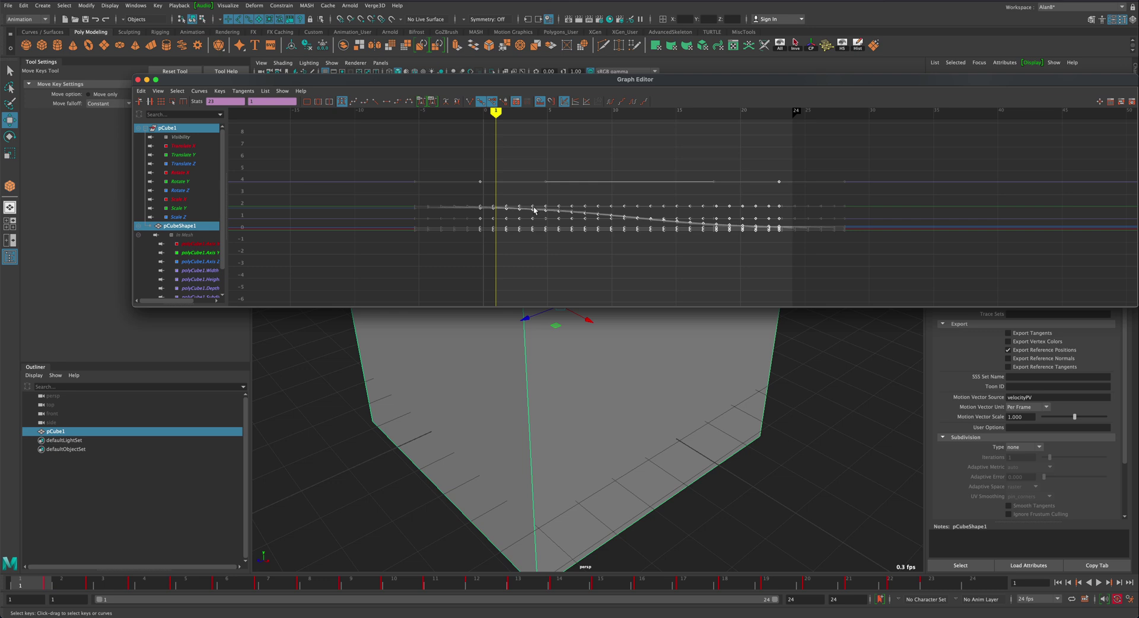
left_click_drag(534, 209, 545, 206)
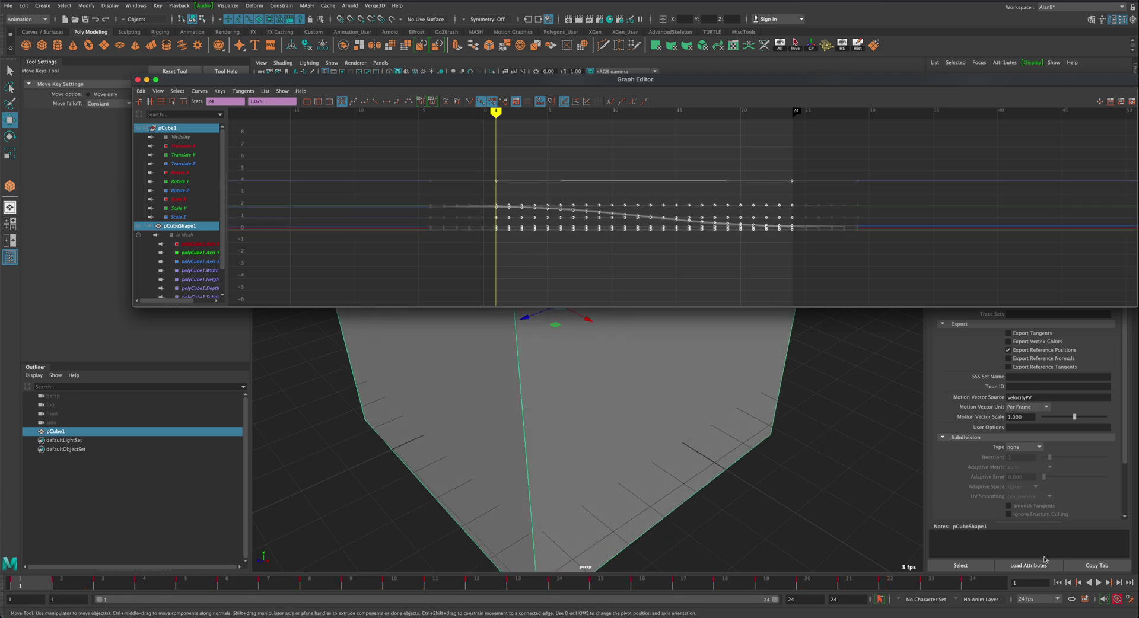
left_click(1099, 582)
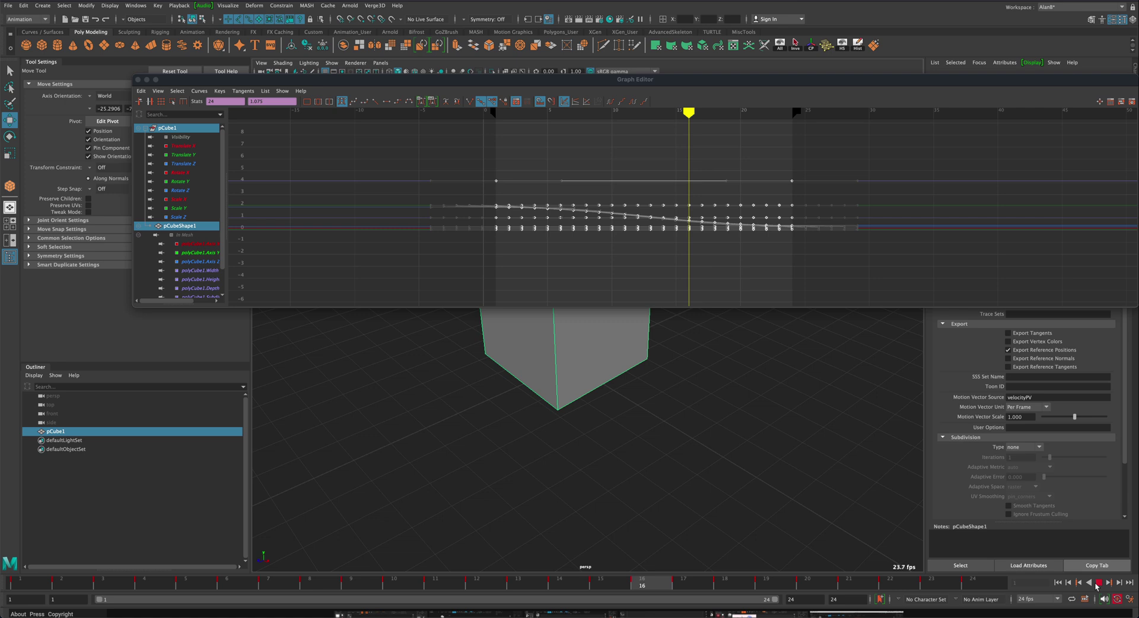
- Stop playback, move the Graph Editor aside, and frame the cube in the viewport
key("Escape")
middle_click_drag(735, 427, 757, 479, "alt")
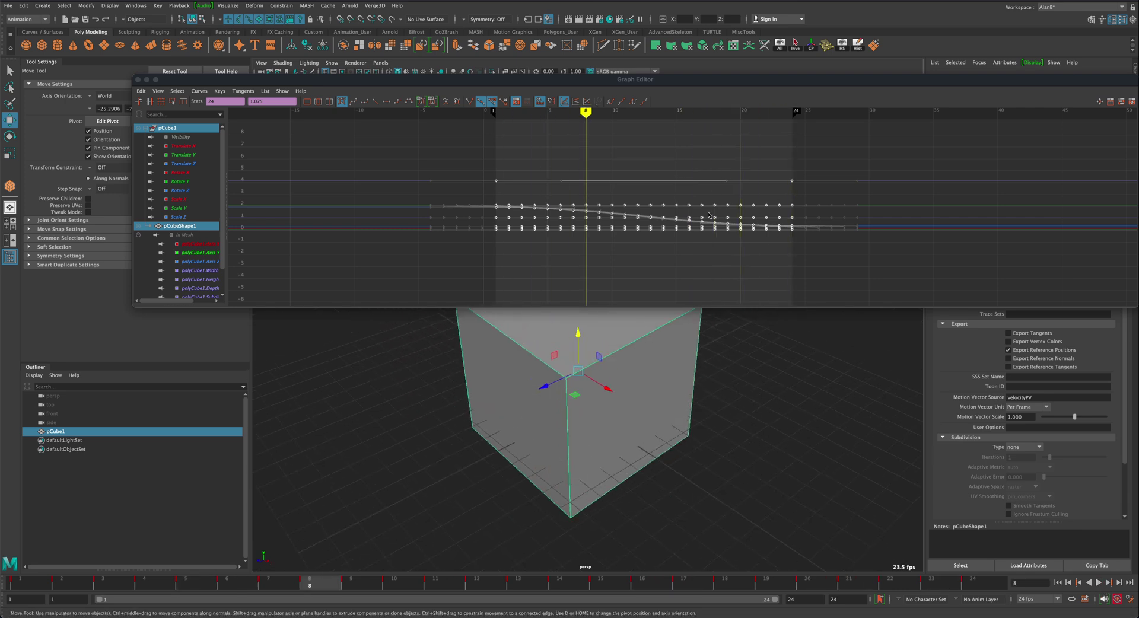
left_click_drag(772, 79, 752, 40)
left_click_drag(792, 390, 740, 395, "alt")
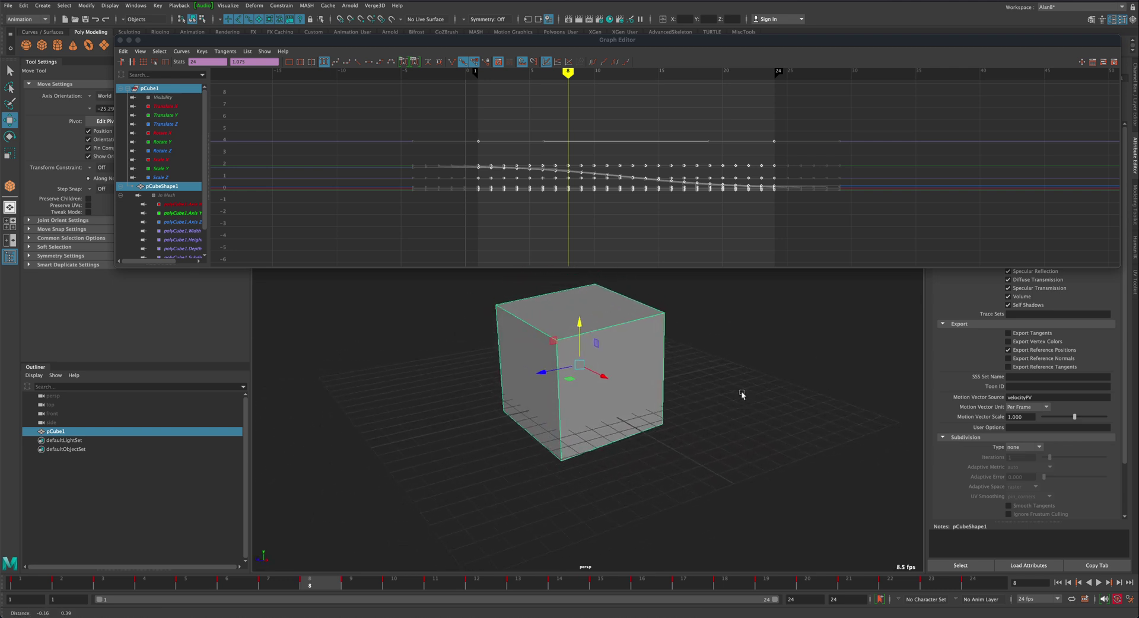
- Replay the shrinking cube animation from frame 1 twice, ending back at frame 1
left_click(1068, 583)
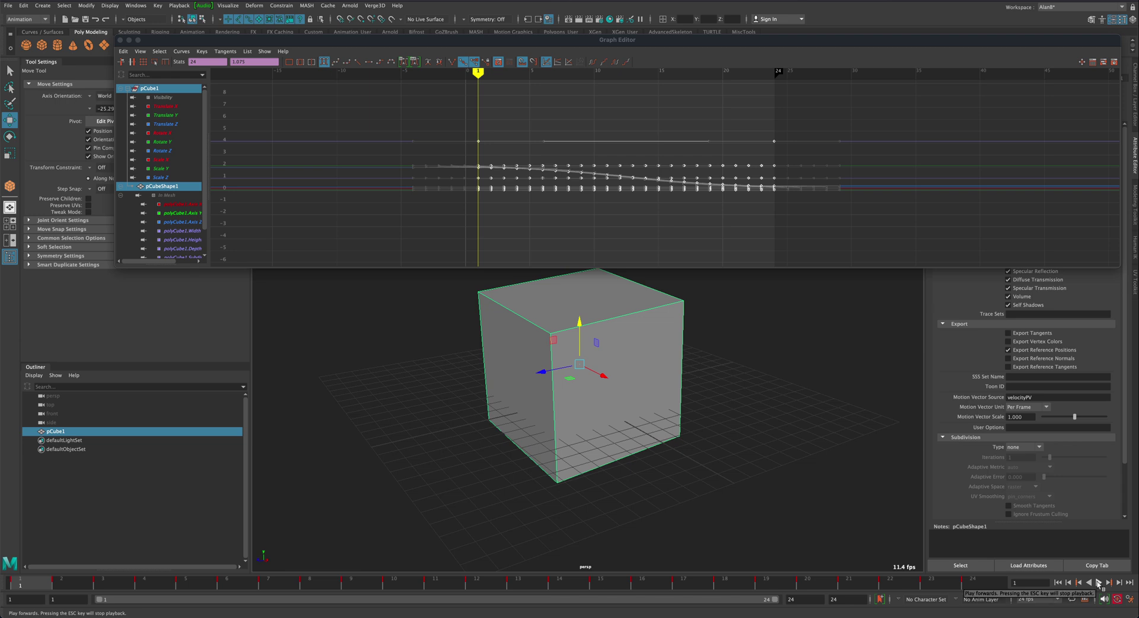
left_click(1098, 583)
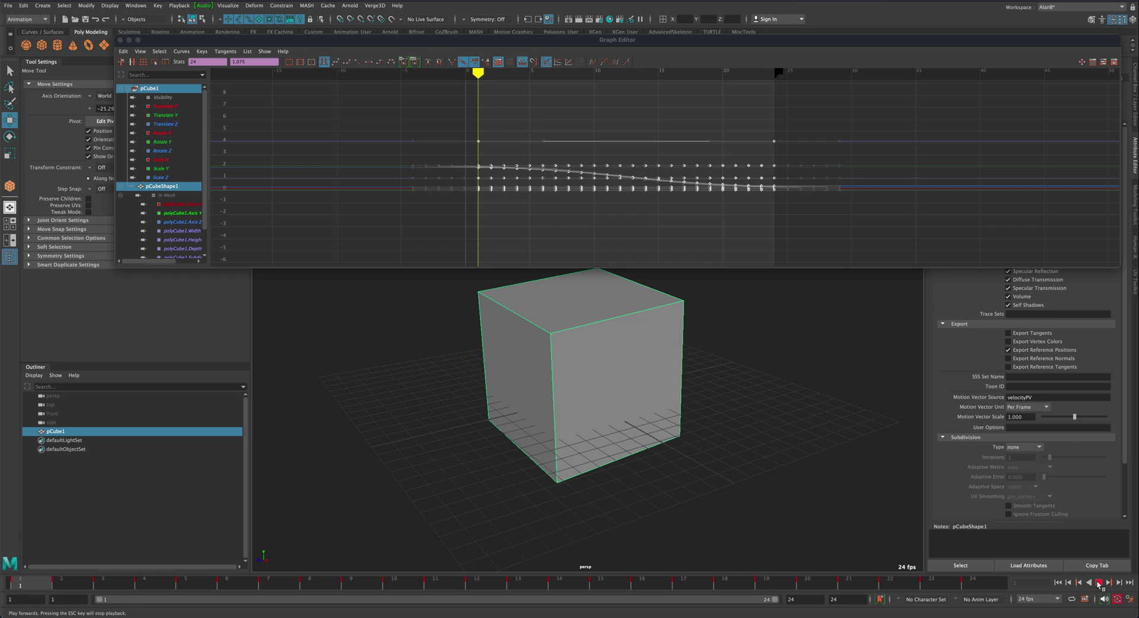
left_click(1098, 583)
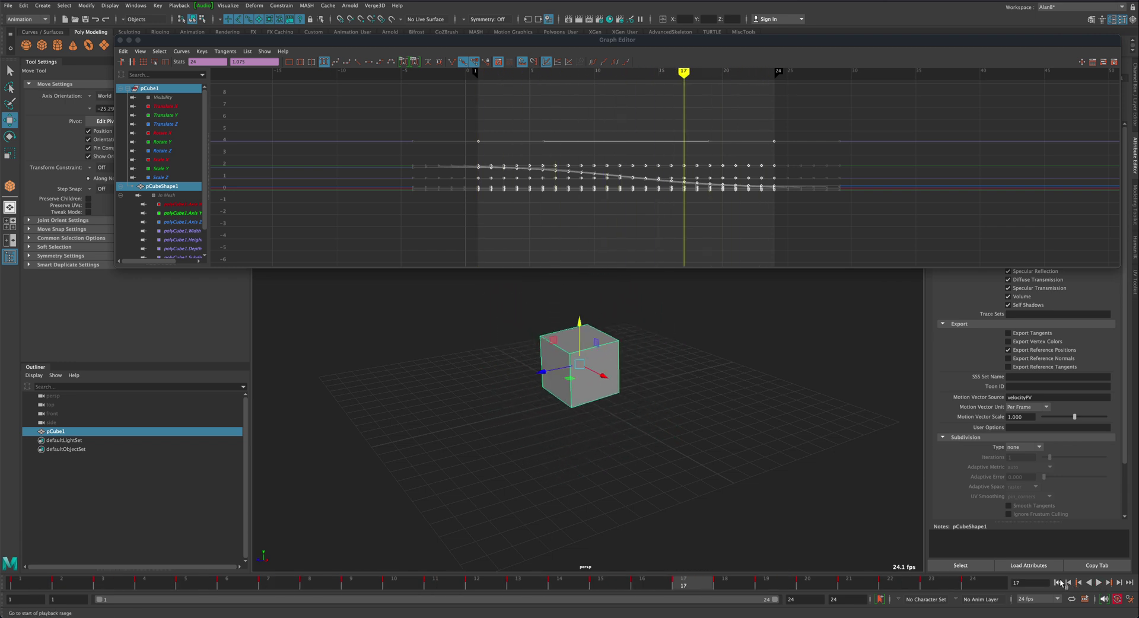
left_click(1059, 583)
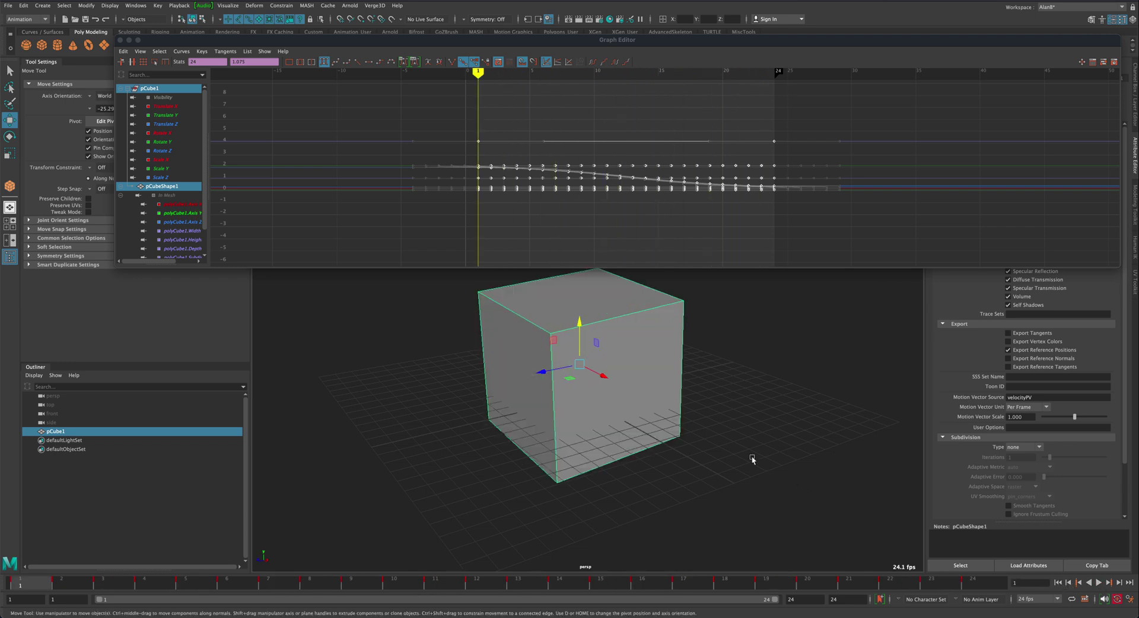
left_click(1099, 583)
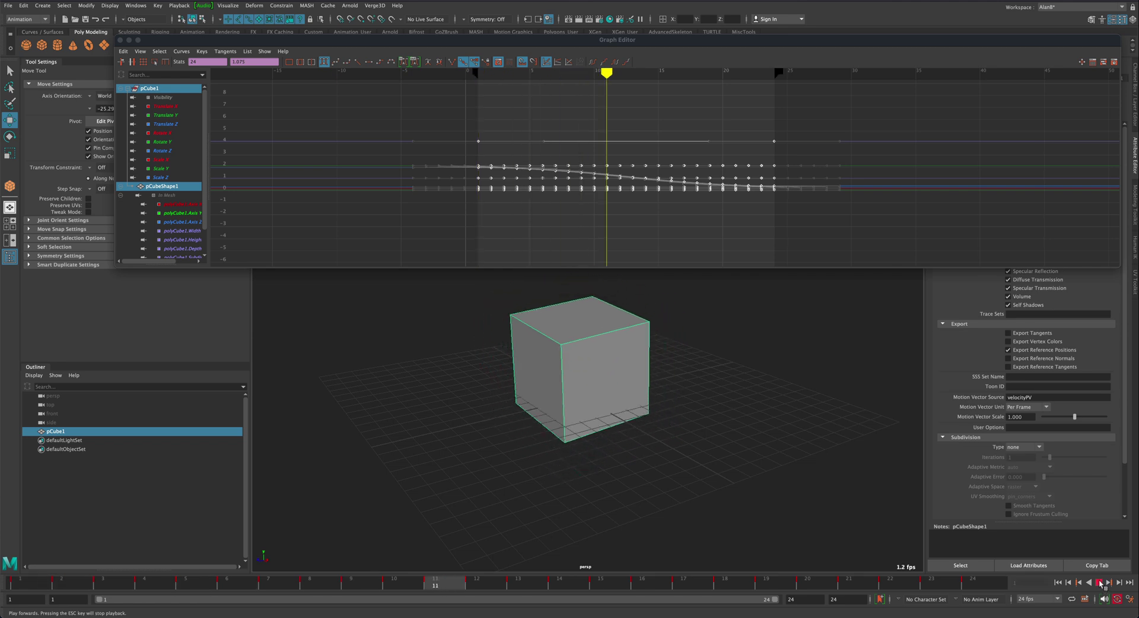
left_click(1060, 583)
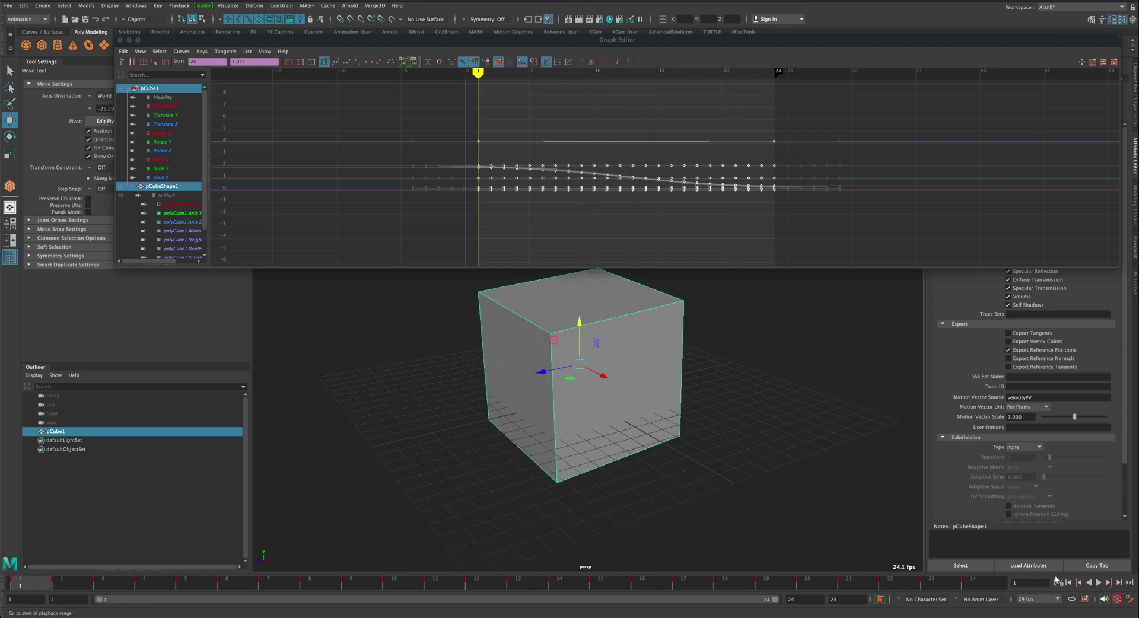
- Apply Scale Keys with new start time 24 and end time 1 to reverse the curves
left_click(124, 51)
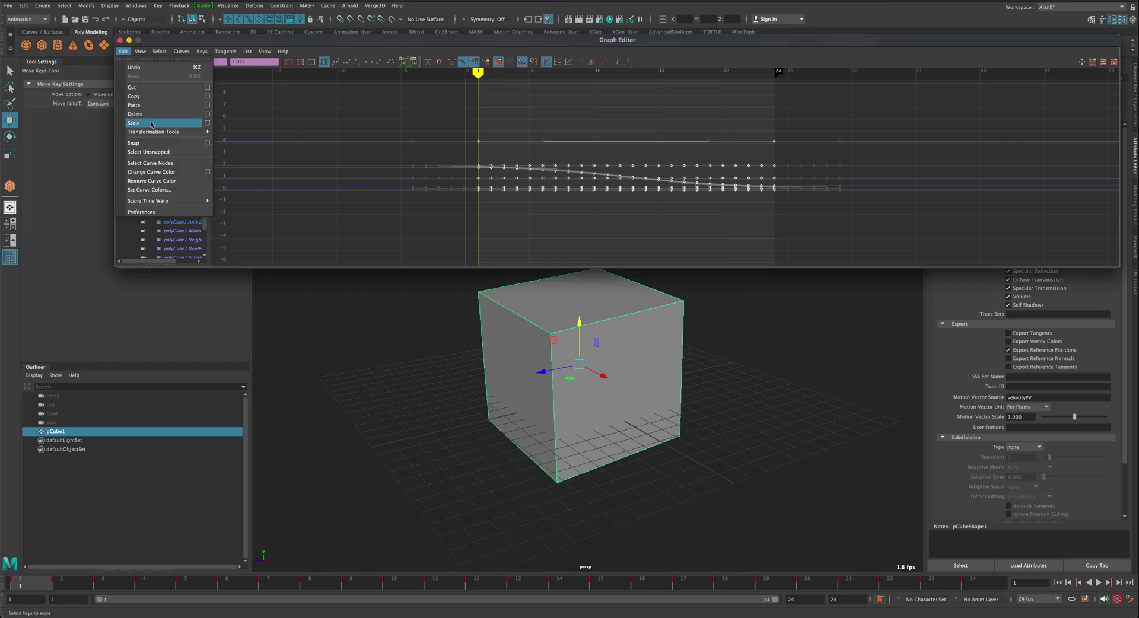
left_click(208, 124)
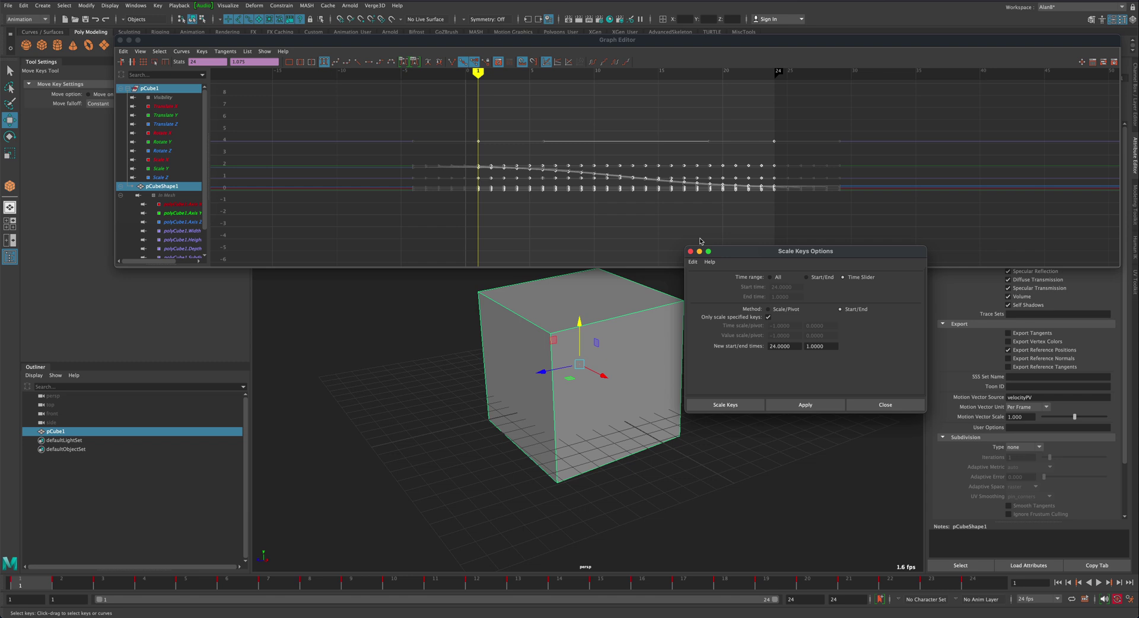
left_click_drag(745, 251, 769, 215)
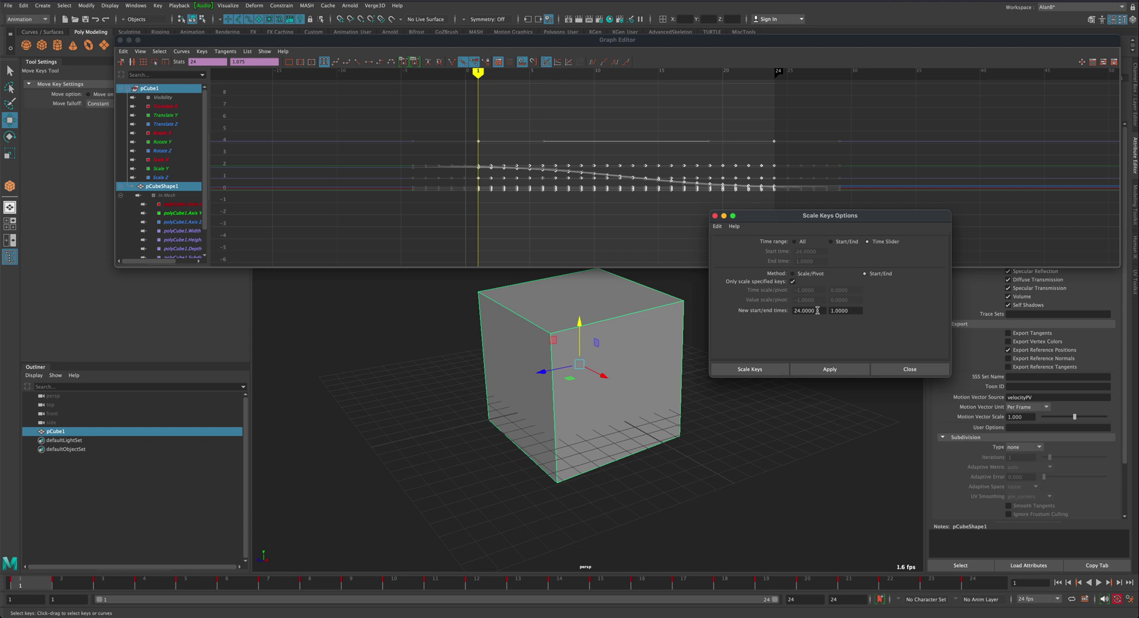
mouse_move(817, 310)
left_mouse_down()
mouse_move(792, 311)
mouse_move(811, 310)
left_mouse_up()
left_click(805, 374)
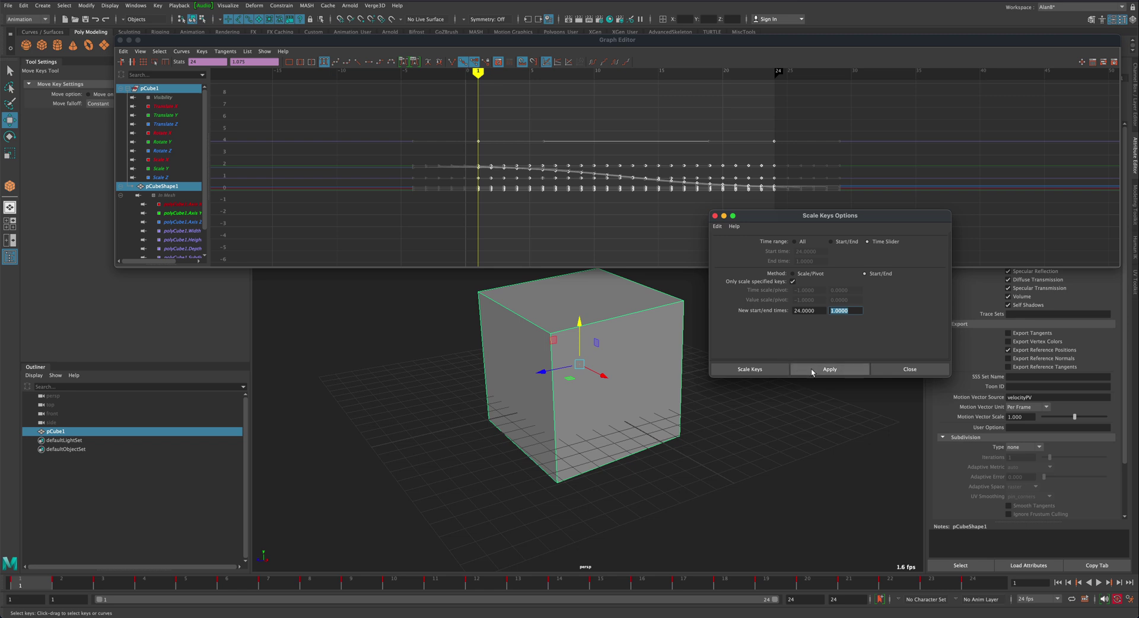
left_click(811, 369)
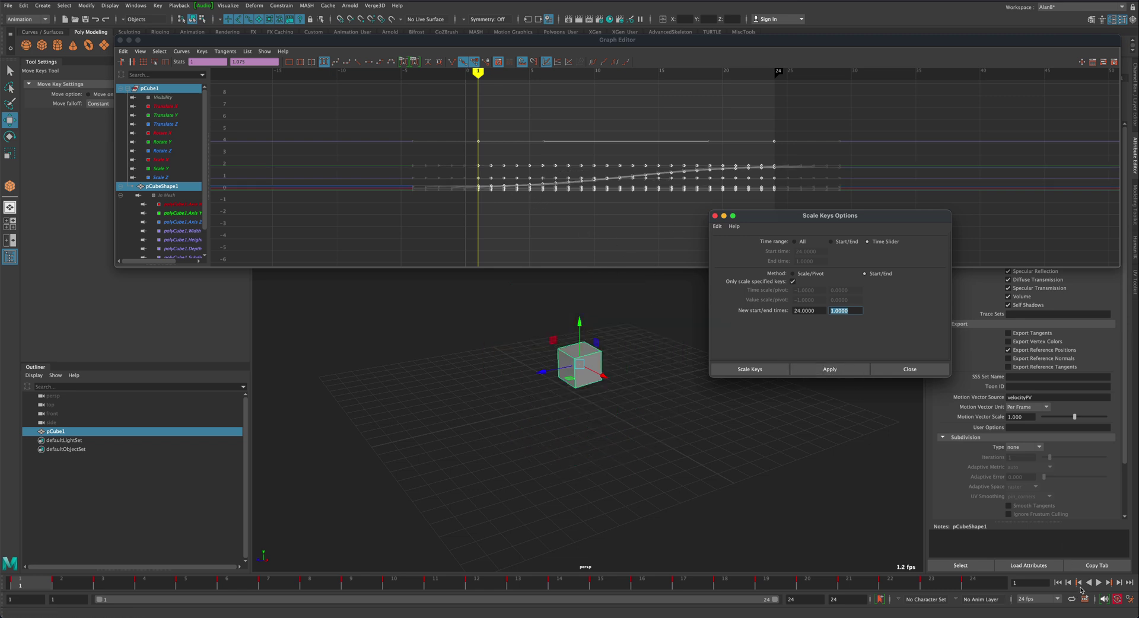
- Play the reversed growth animation, then close the Scale Keys Options window
left_click(1098, 584)
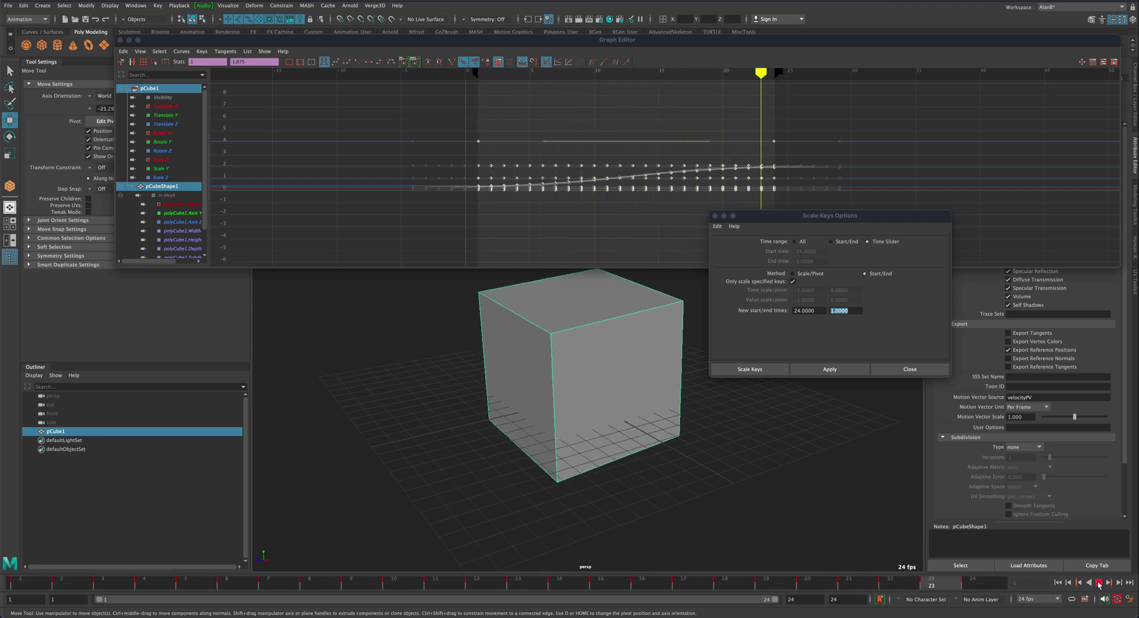
left_click(1099, 583)
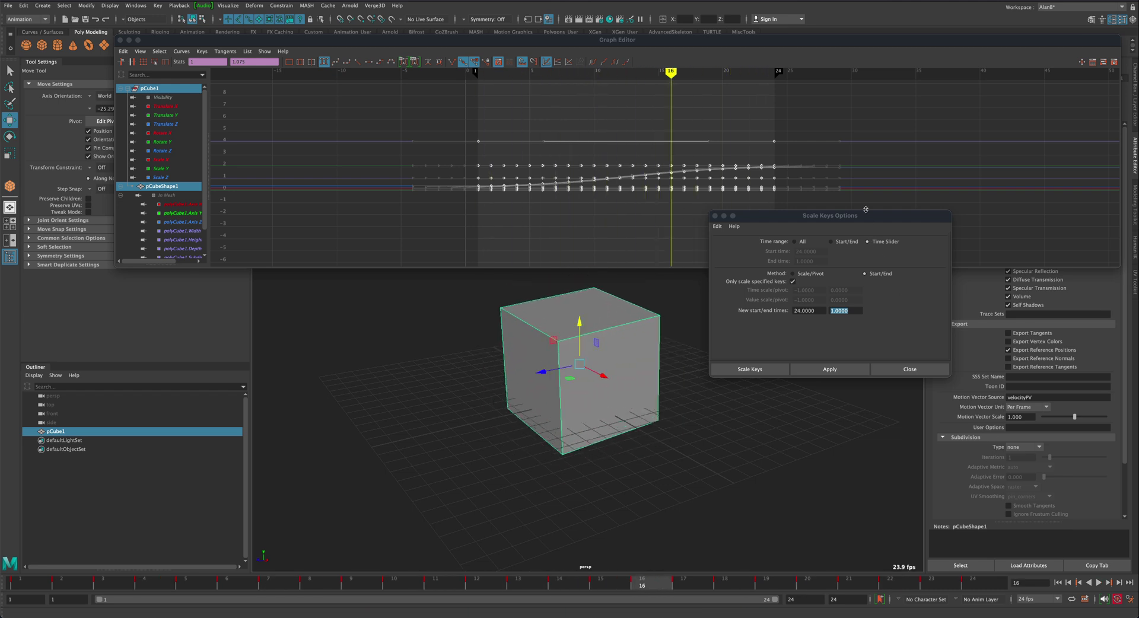
left_click_drag(830, 216, 774, 250)
left_click(853, 404)
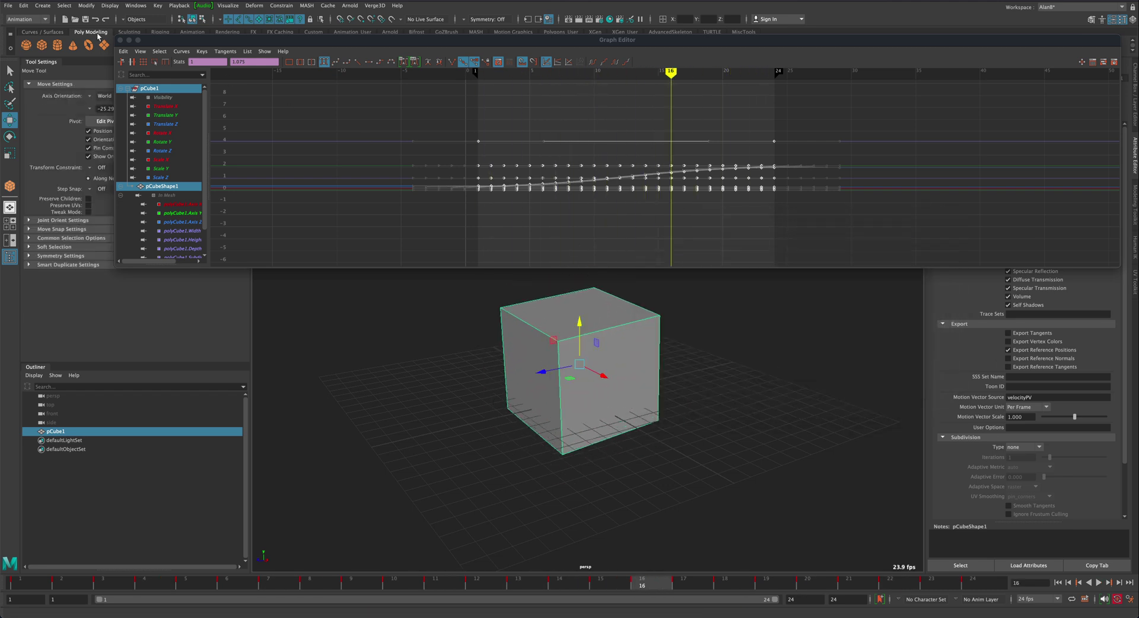
- Close the Graph Editor and return to object selection mode
left_click(120, 42)
key("q")
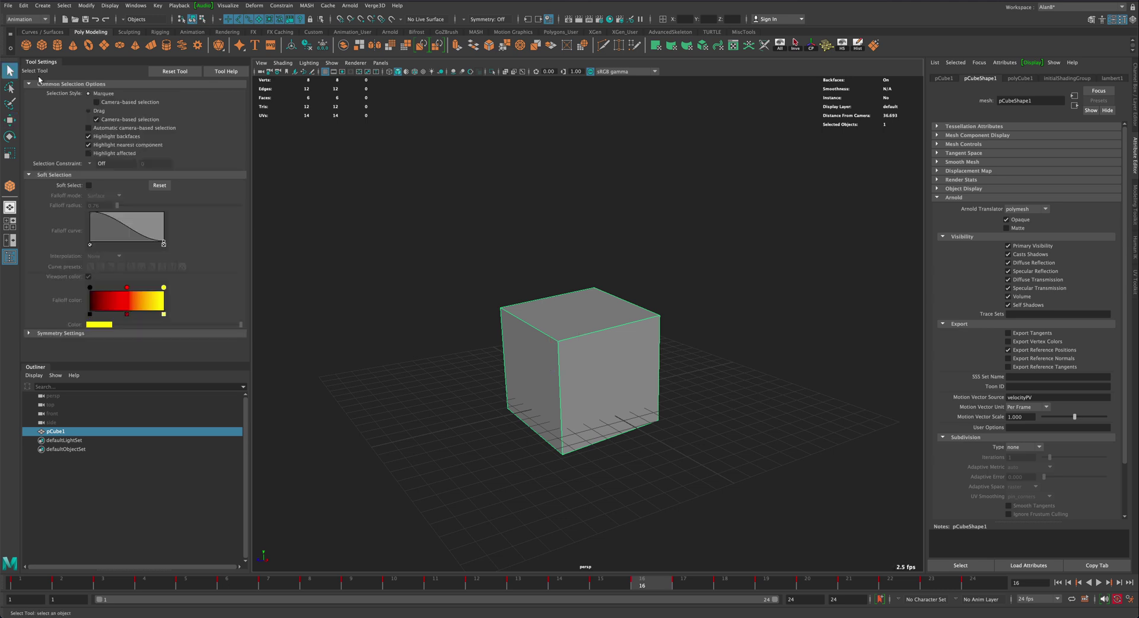
right_click(559, 307)
left_click(541, 236)
- Open the most recent scene via File > Recent Files without saving the cube scene
left_click(9, 6)
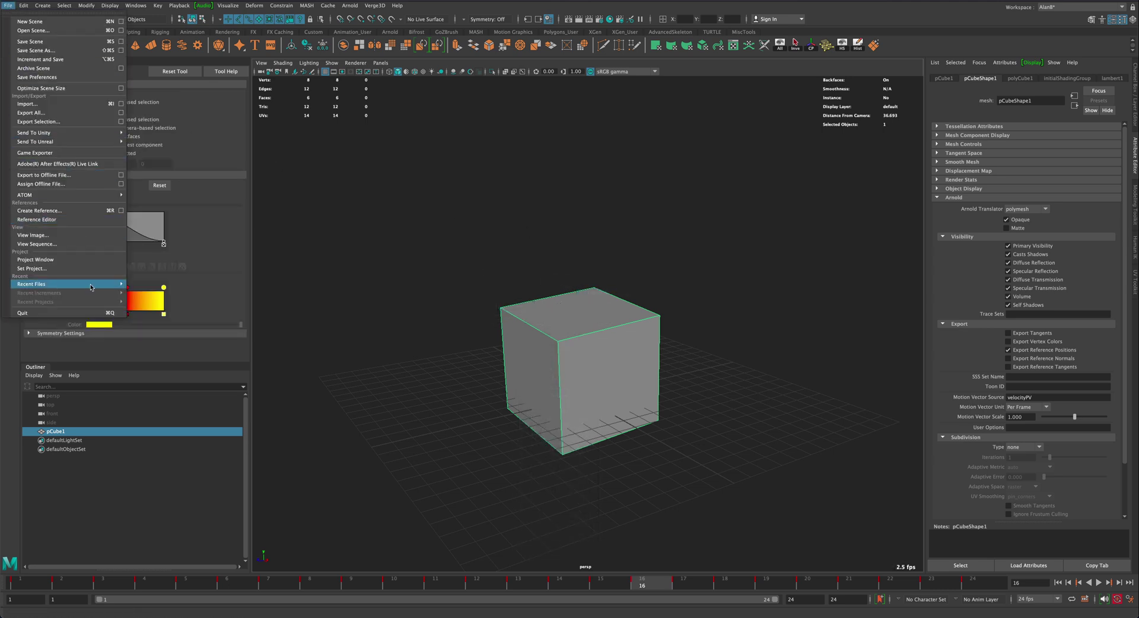
mouse_move(71, 284)
left_click(190, 284)
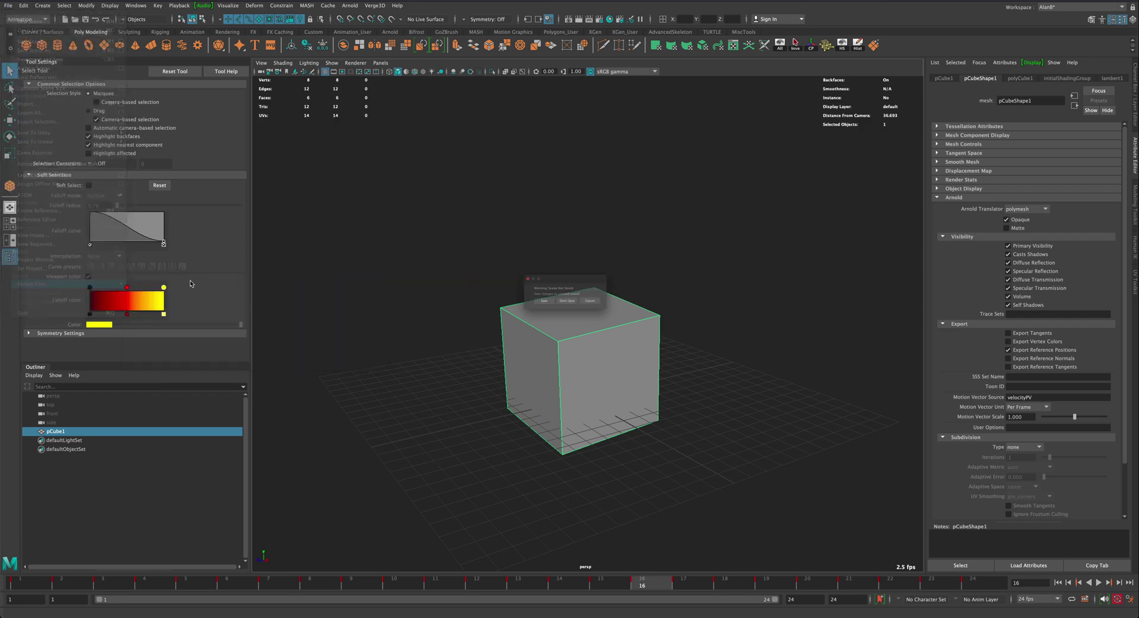
left_click(569, 305)
left_click(589, 328)
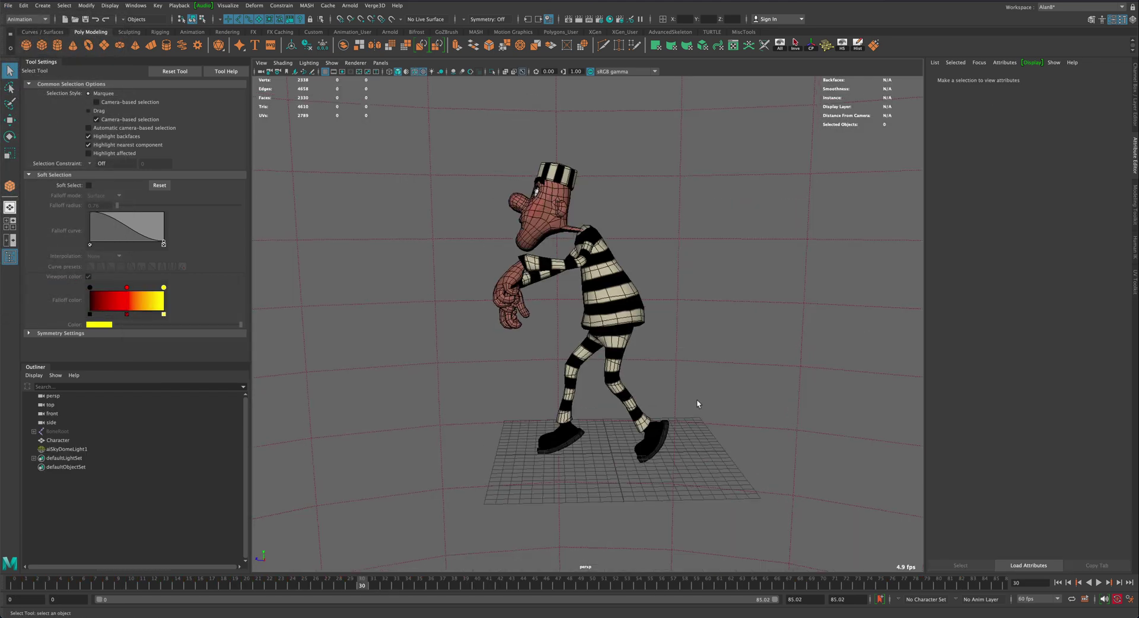
- Play the prisoner's sneaking walk cycle and orbit to view it from the side and front
left_click_drag(741, 393, 778, 392, "alt")
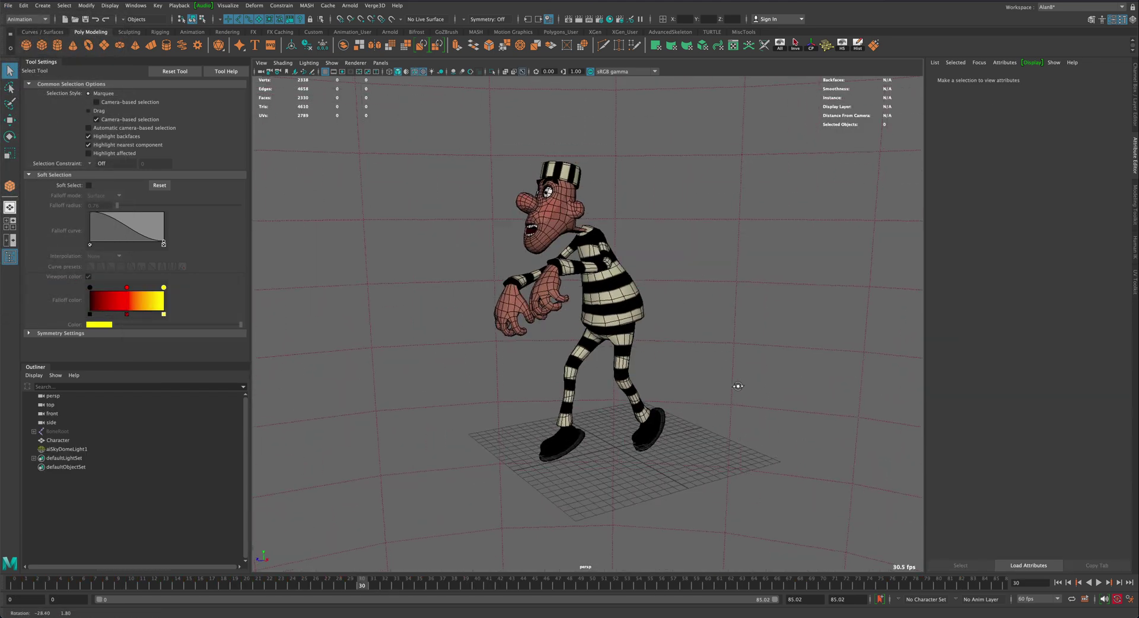
left_click(1099, 585)
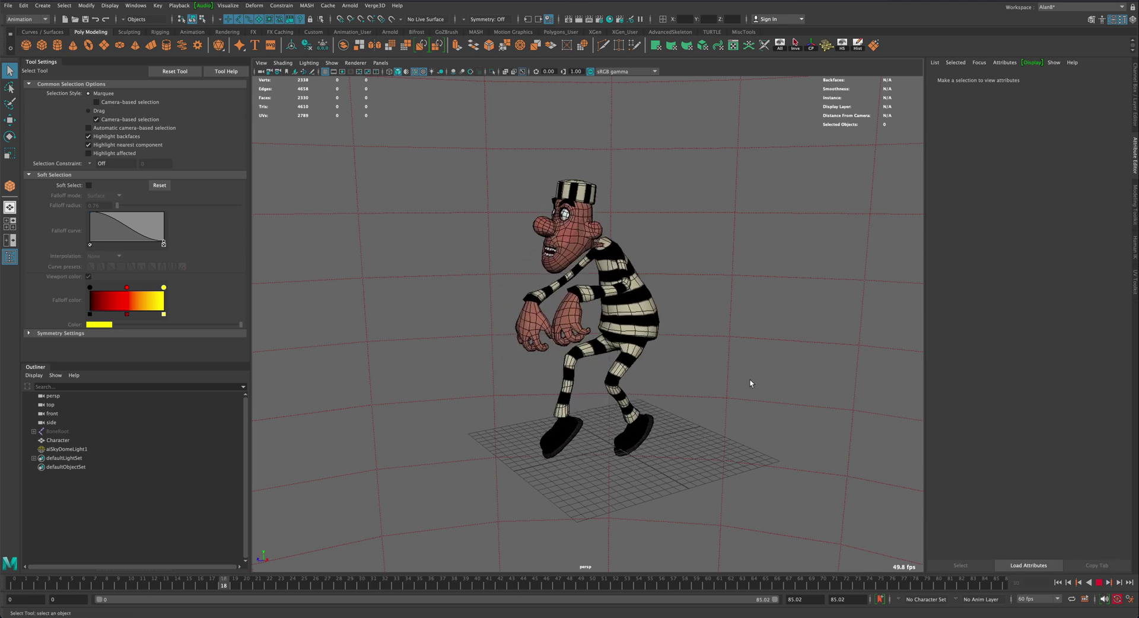
left_click_drag(724, 457, 719, 414, "alt")
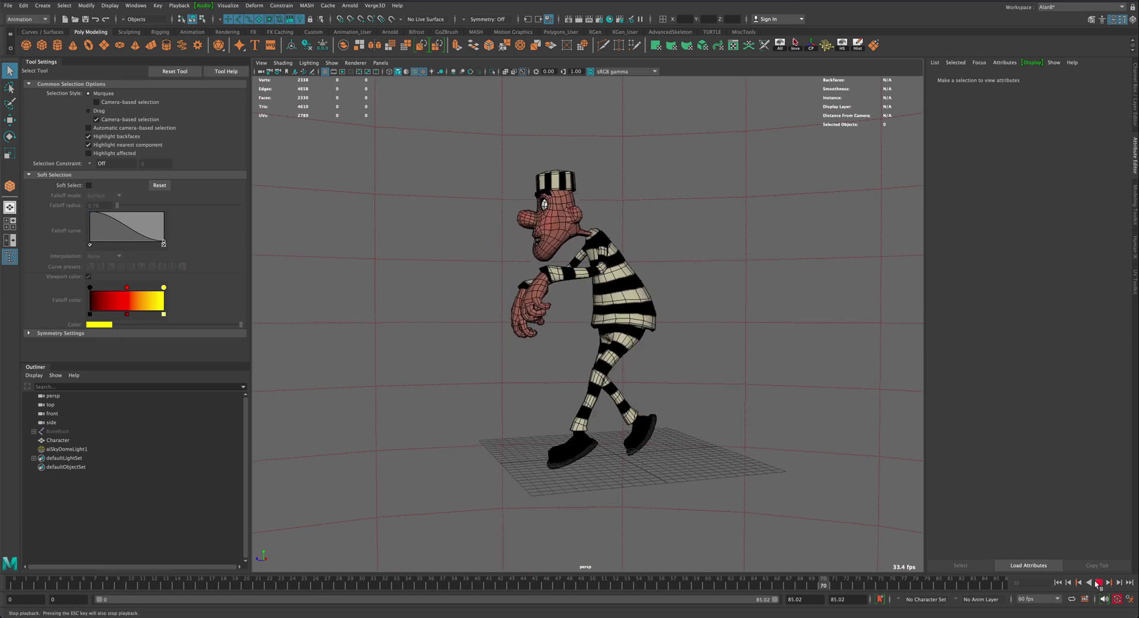
left_click_drag(801, 464, 827, 463, "alt")
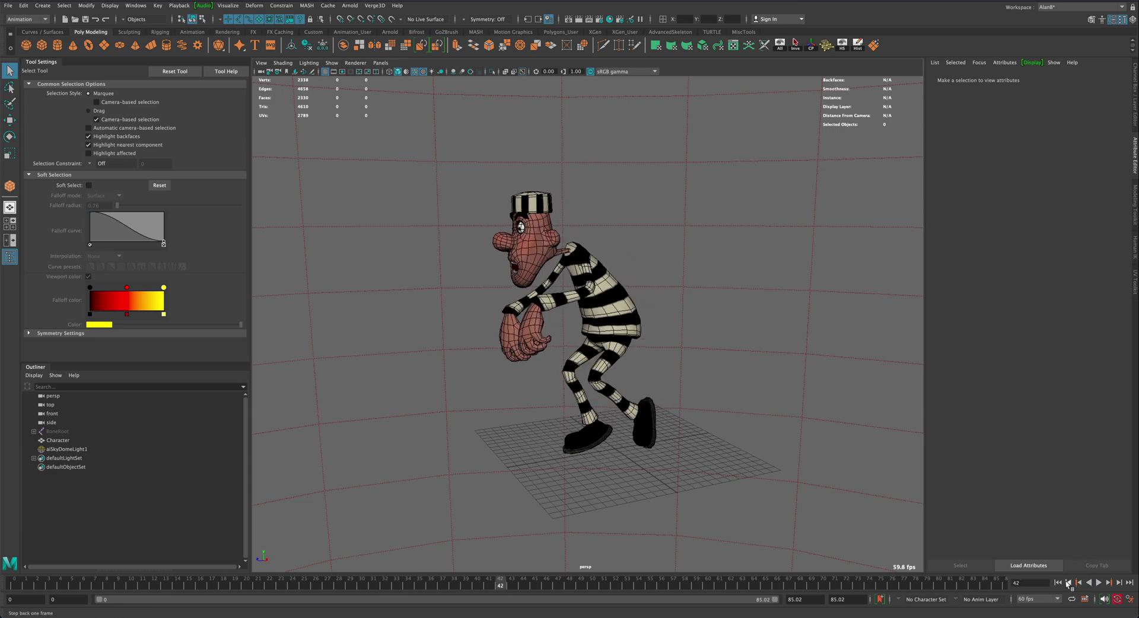
left_click_drag(745, 460, 730, 422, "alt")
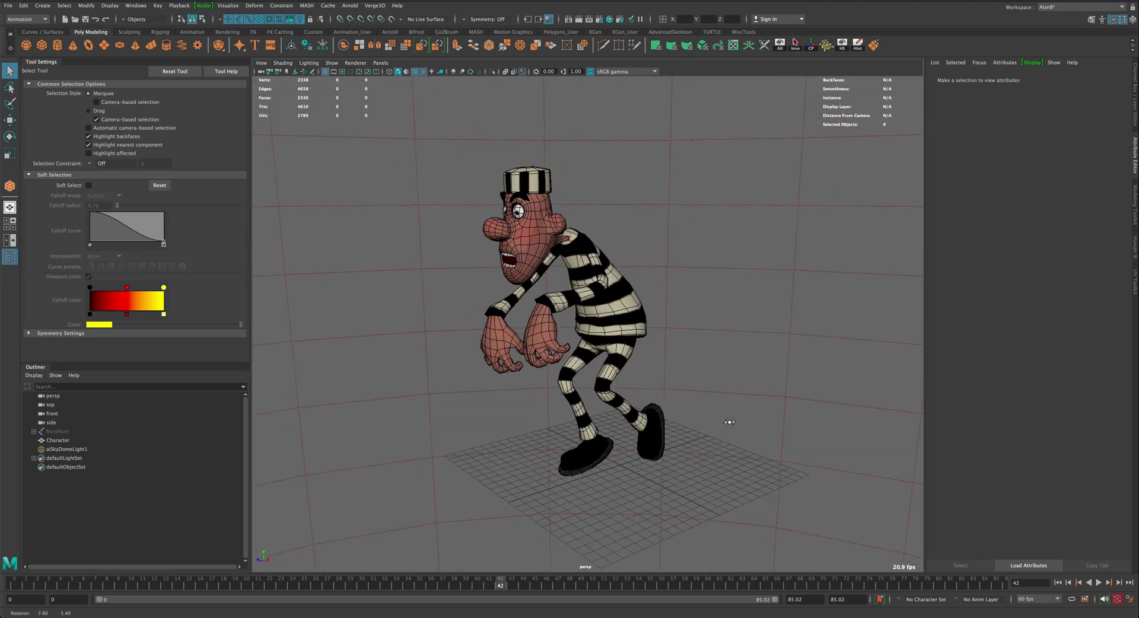
- Pick BoneRoot in the Outliner, then select its whole joint hierarchy from the marking menu
left_click(63, 432)
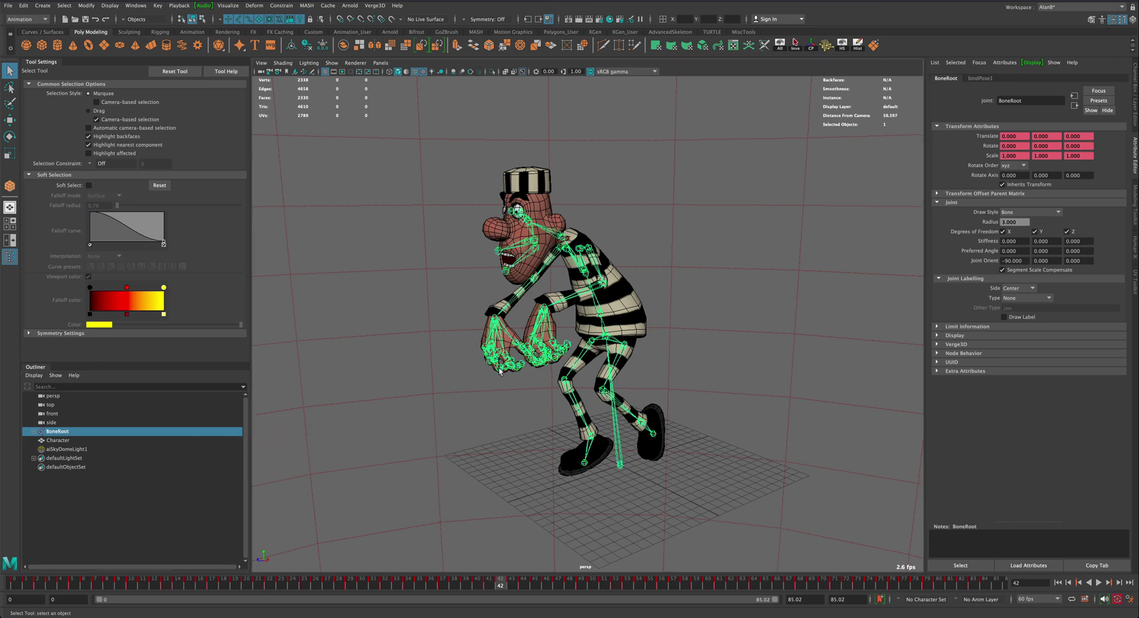
mouse_move(600, 339)
left_mouse_down("alt")
mouse_move(653, 329)
mouse_move(605, 342)
left_mouse_up("alt")
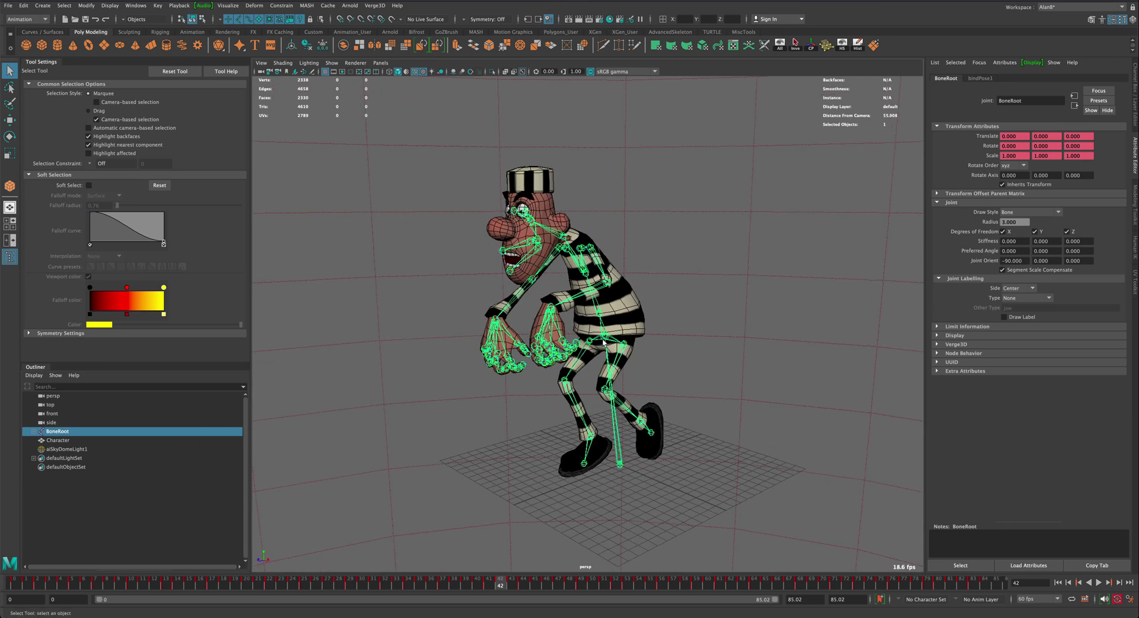
right_click(606, 340)
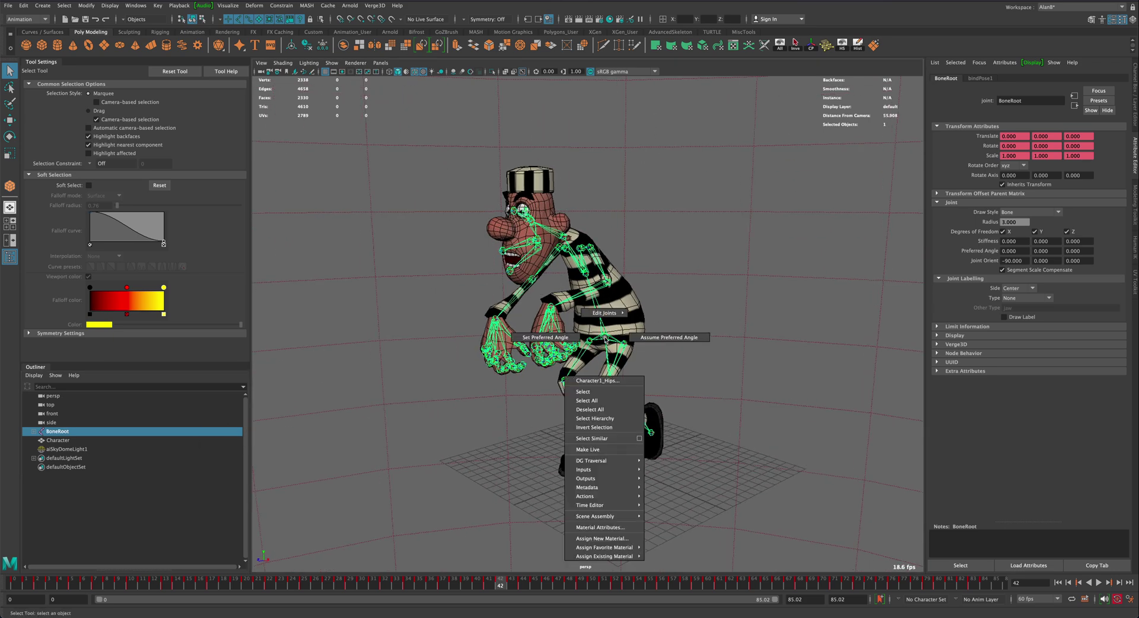
left_click(598, 427)
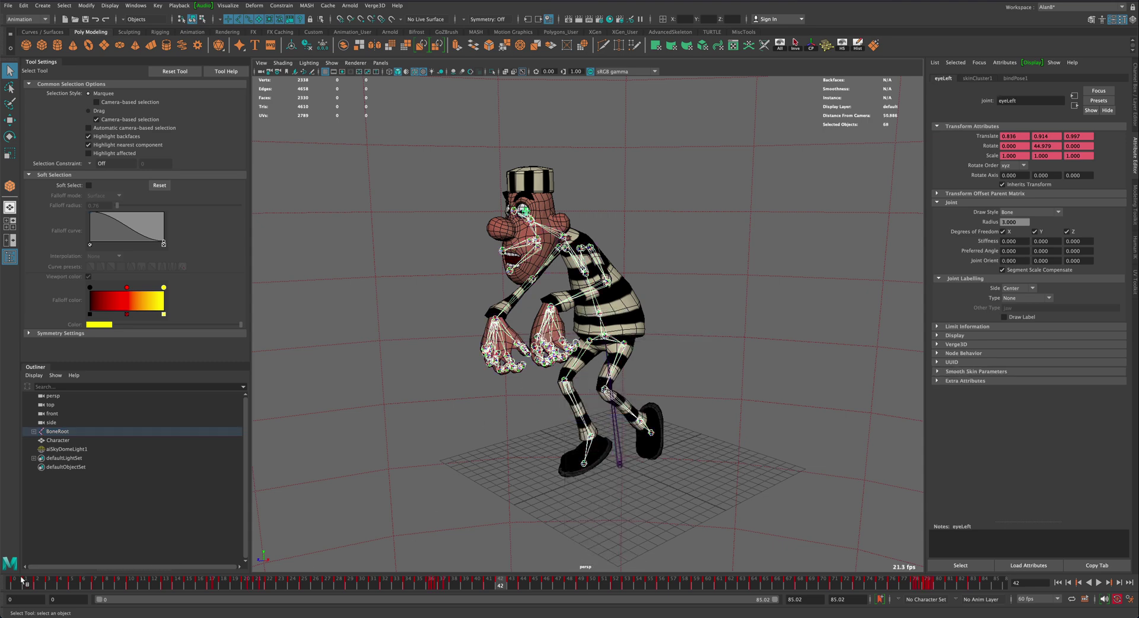
left_click_drag(675, 390, 684, 370, "alt")
- Open the Graph Editor from Windows > Animation Editors
left_click(135, 7)
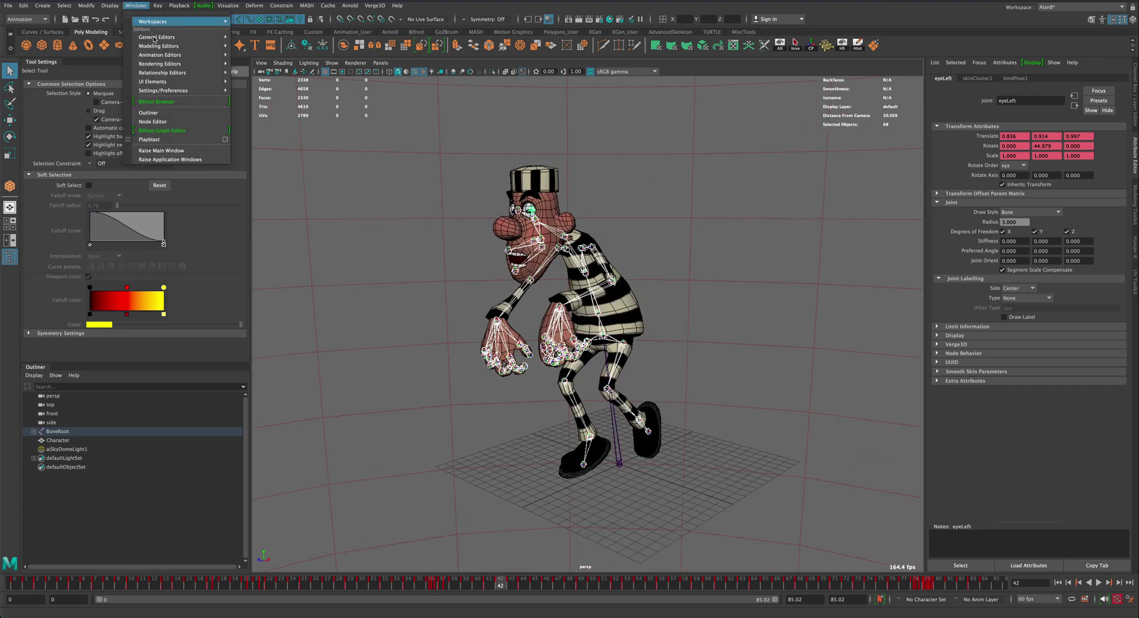
mouse_move(178, 55)
left_click(254, 55)
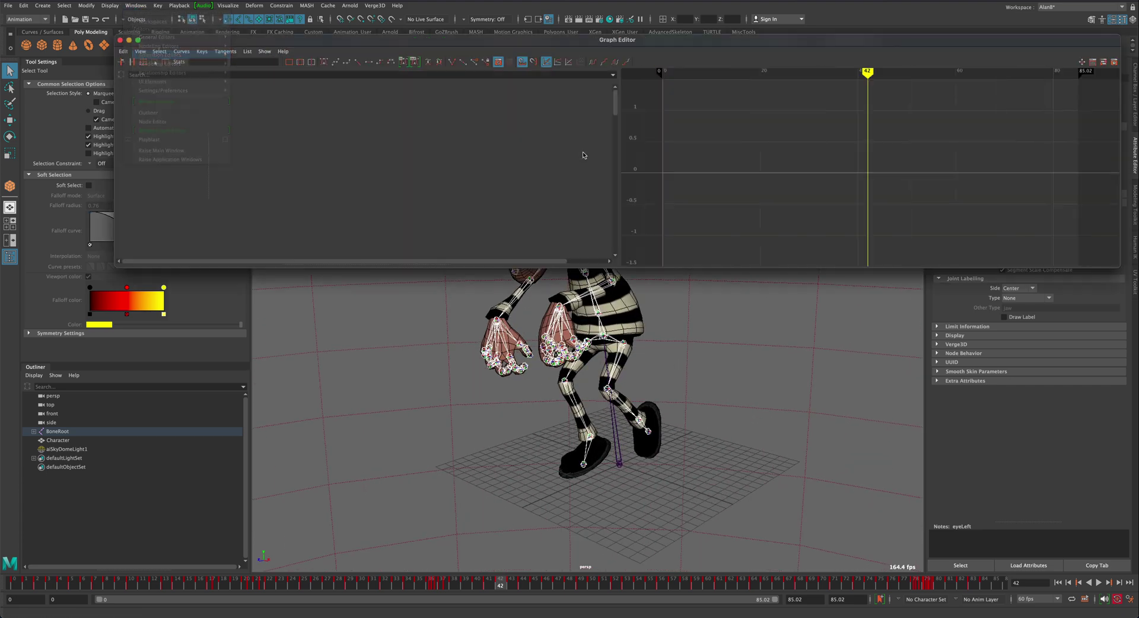
- Frame and zoom out on the skeleton's curves, then marquee-select every key
key("f")
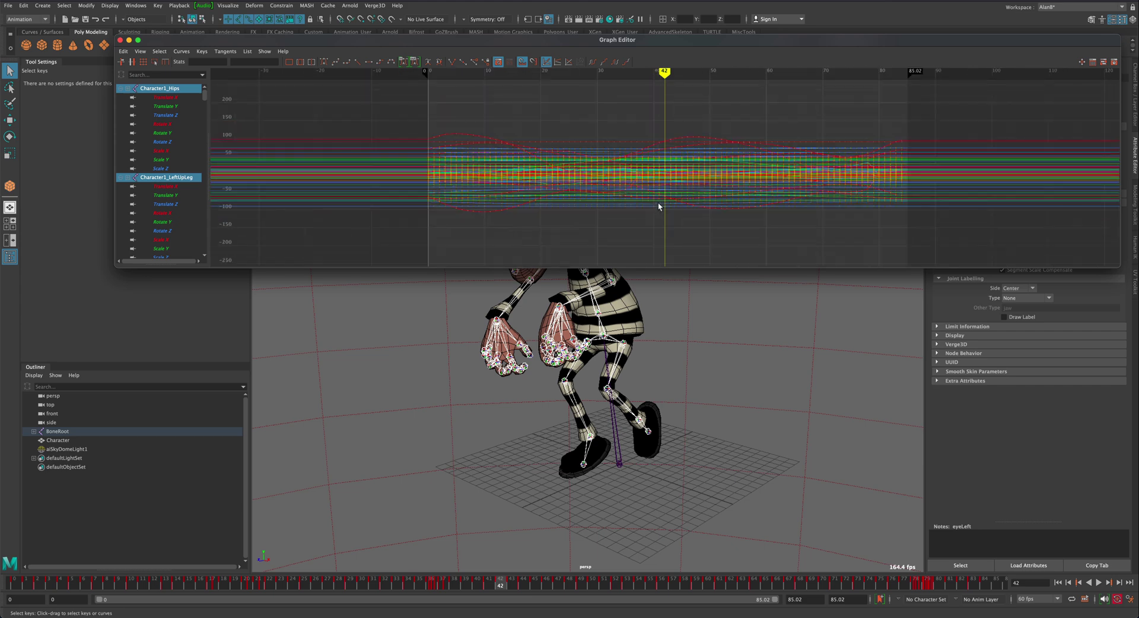
middle_click_drag(693, 219, 605, 221, "alt")
right_click_drag(603, 216, 546, 201, "alt")
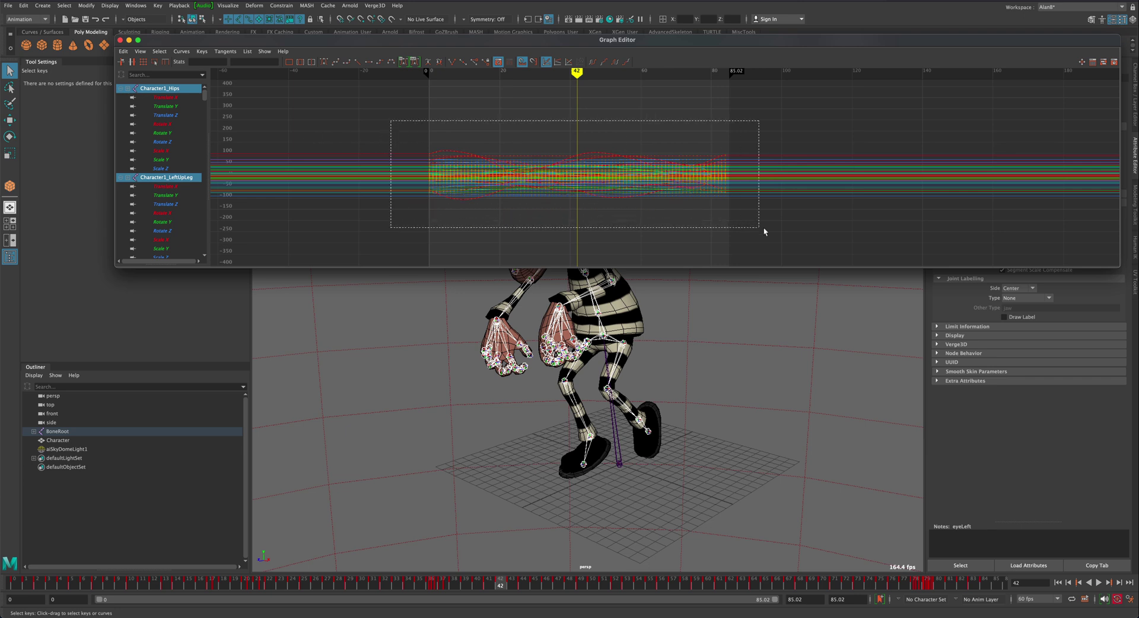
left_click_drag(764, 232, 768, 232)
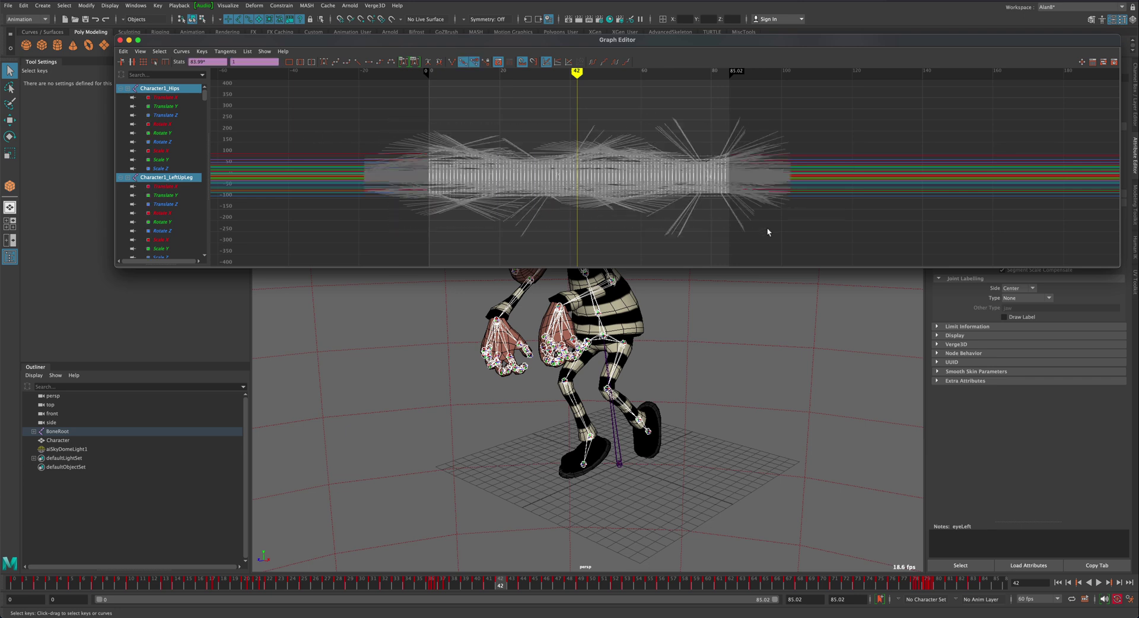
left_click(123, 51)
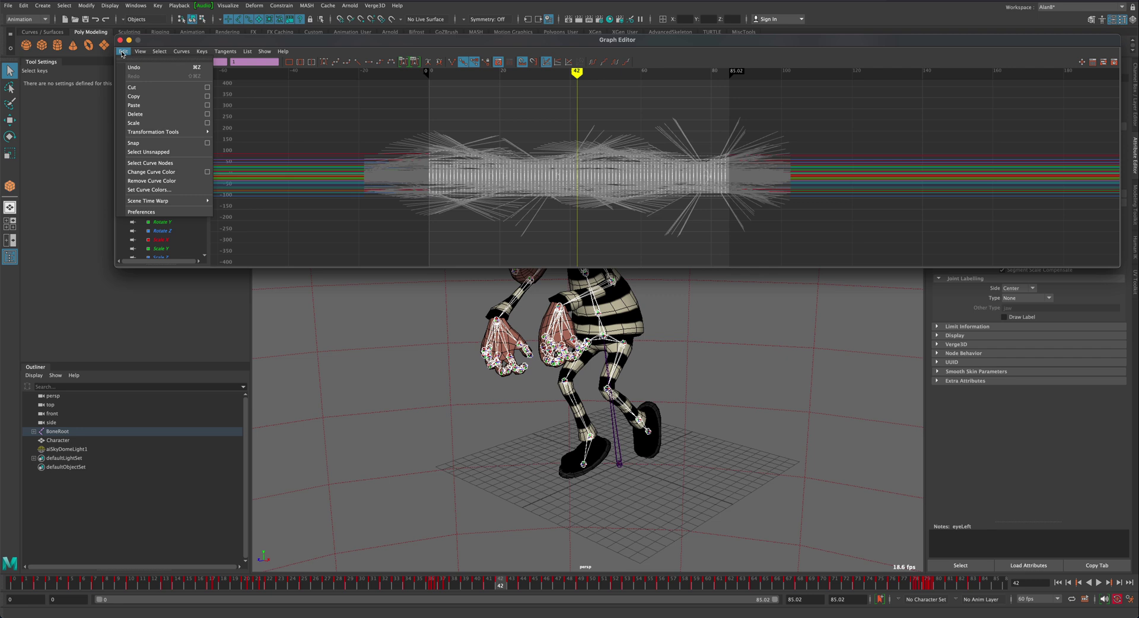
- Scale the selected keys by Start/End to new start 85 and end 1, reversing them
left_click(207, 123)
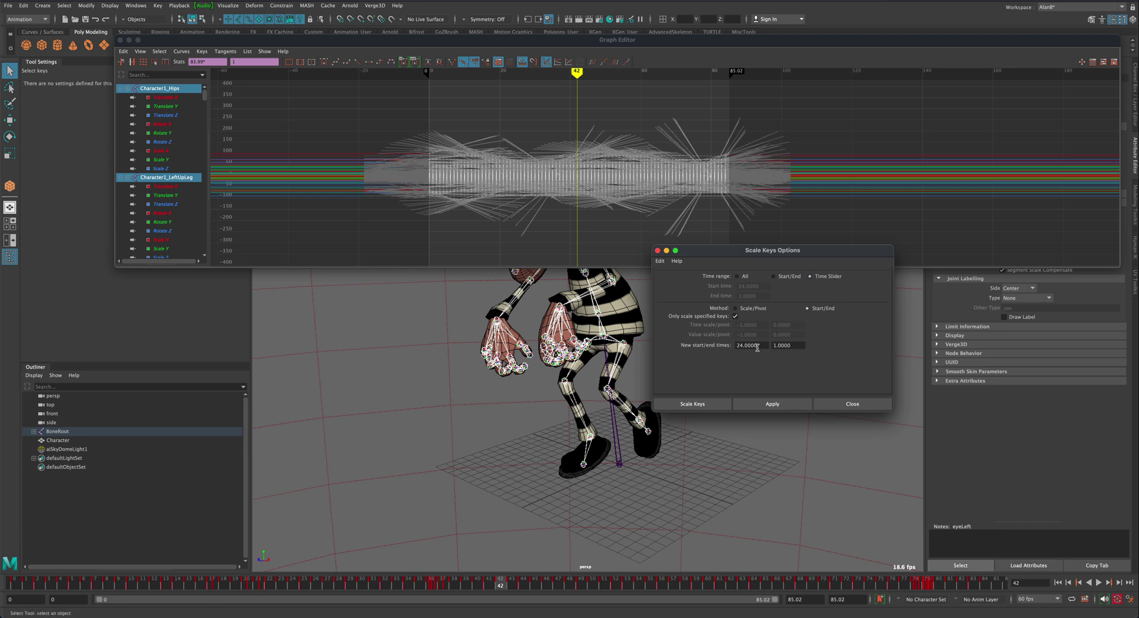
type("85")
left_click(781, 406)
left_click(843, 405)
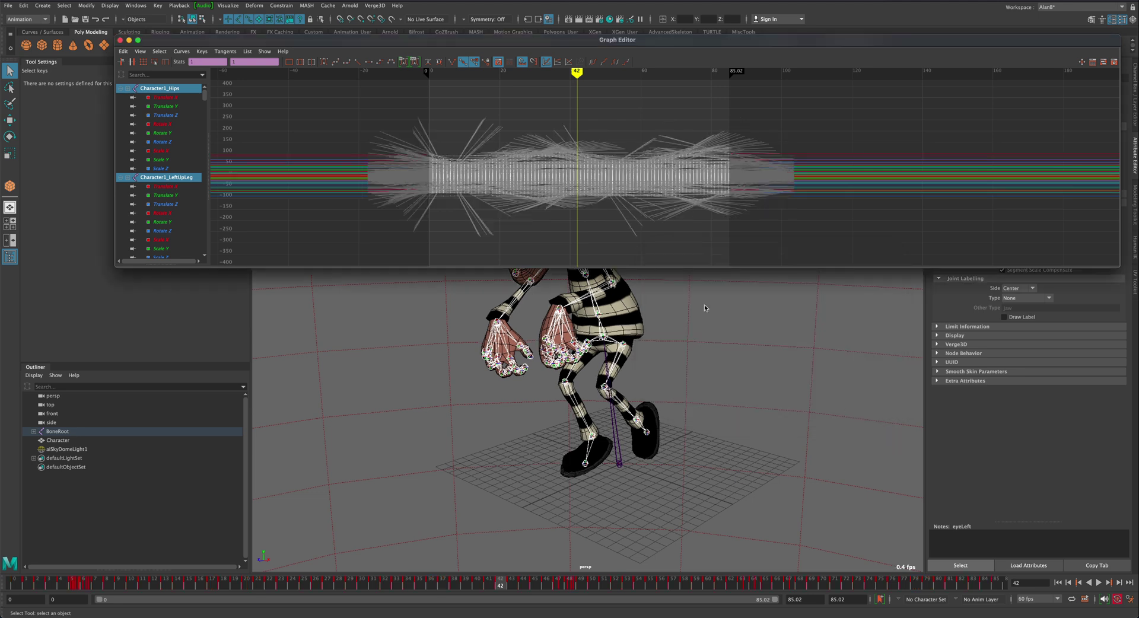
- Play the reversed animation and shrink the Graph Editor to watch the character walk backwards
left_click(1099, 585)
left_click_drag(773, 460, 735, 453, "alt")
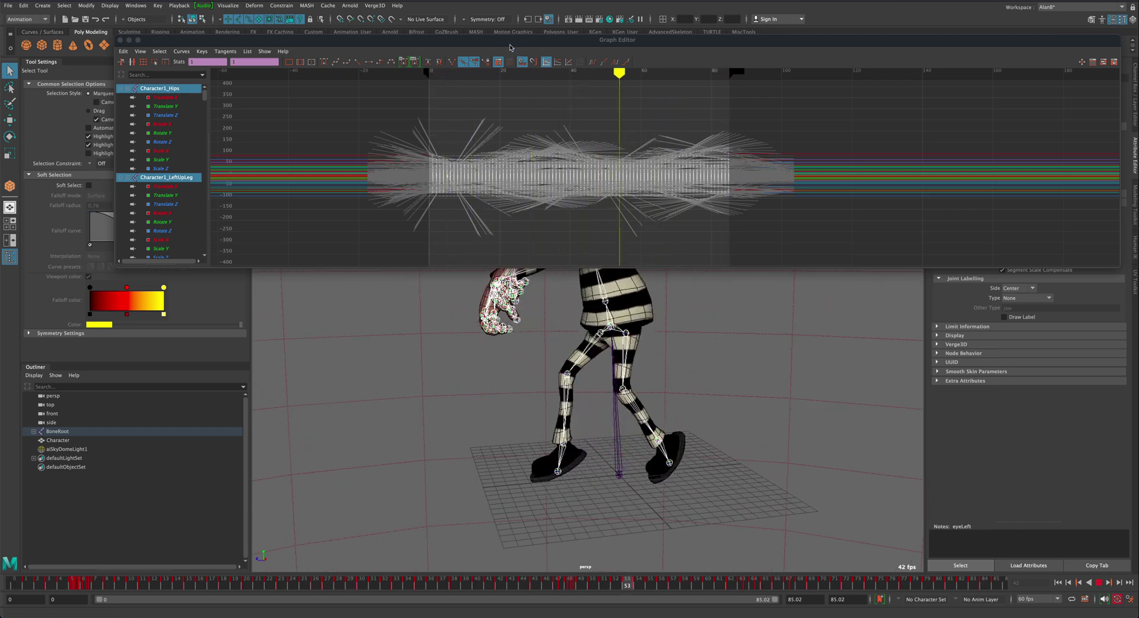
left_click_drag(498, 267, 510, 166)
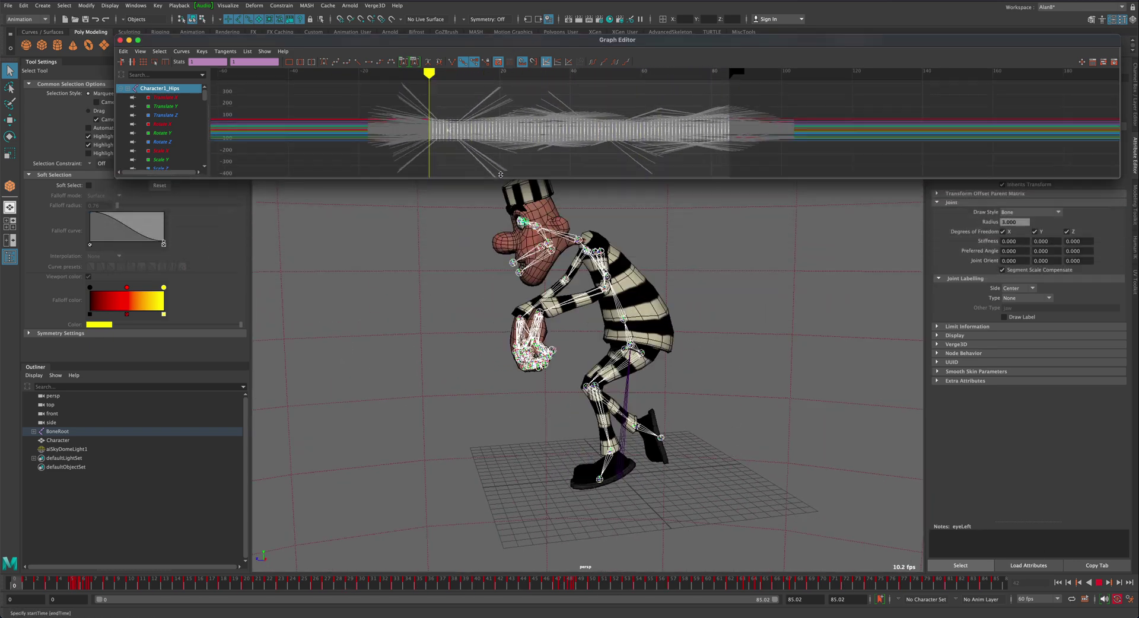